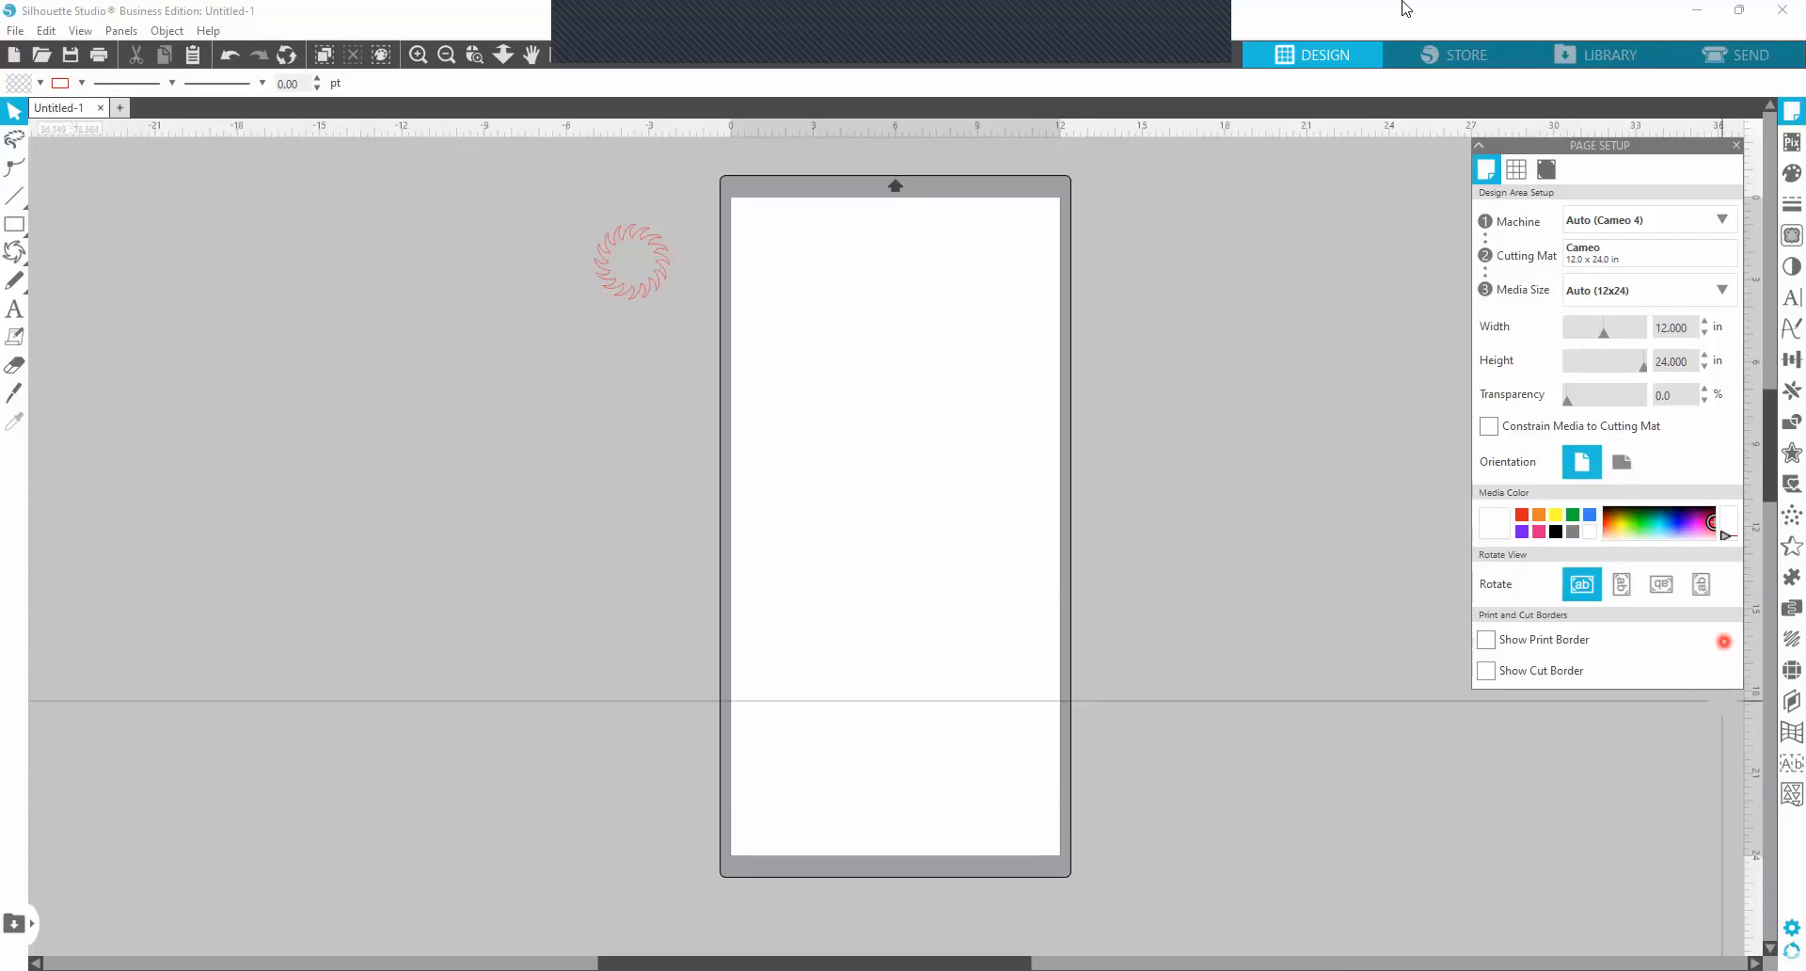
Open the Weed Lines settings and move the spiked ring into the page's upper-left corner.
{"action": "left_click", "coordinate": [128, 31]}
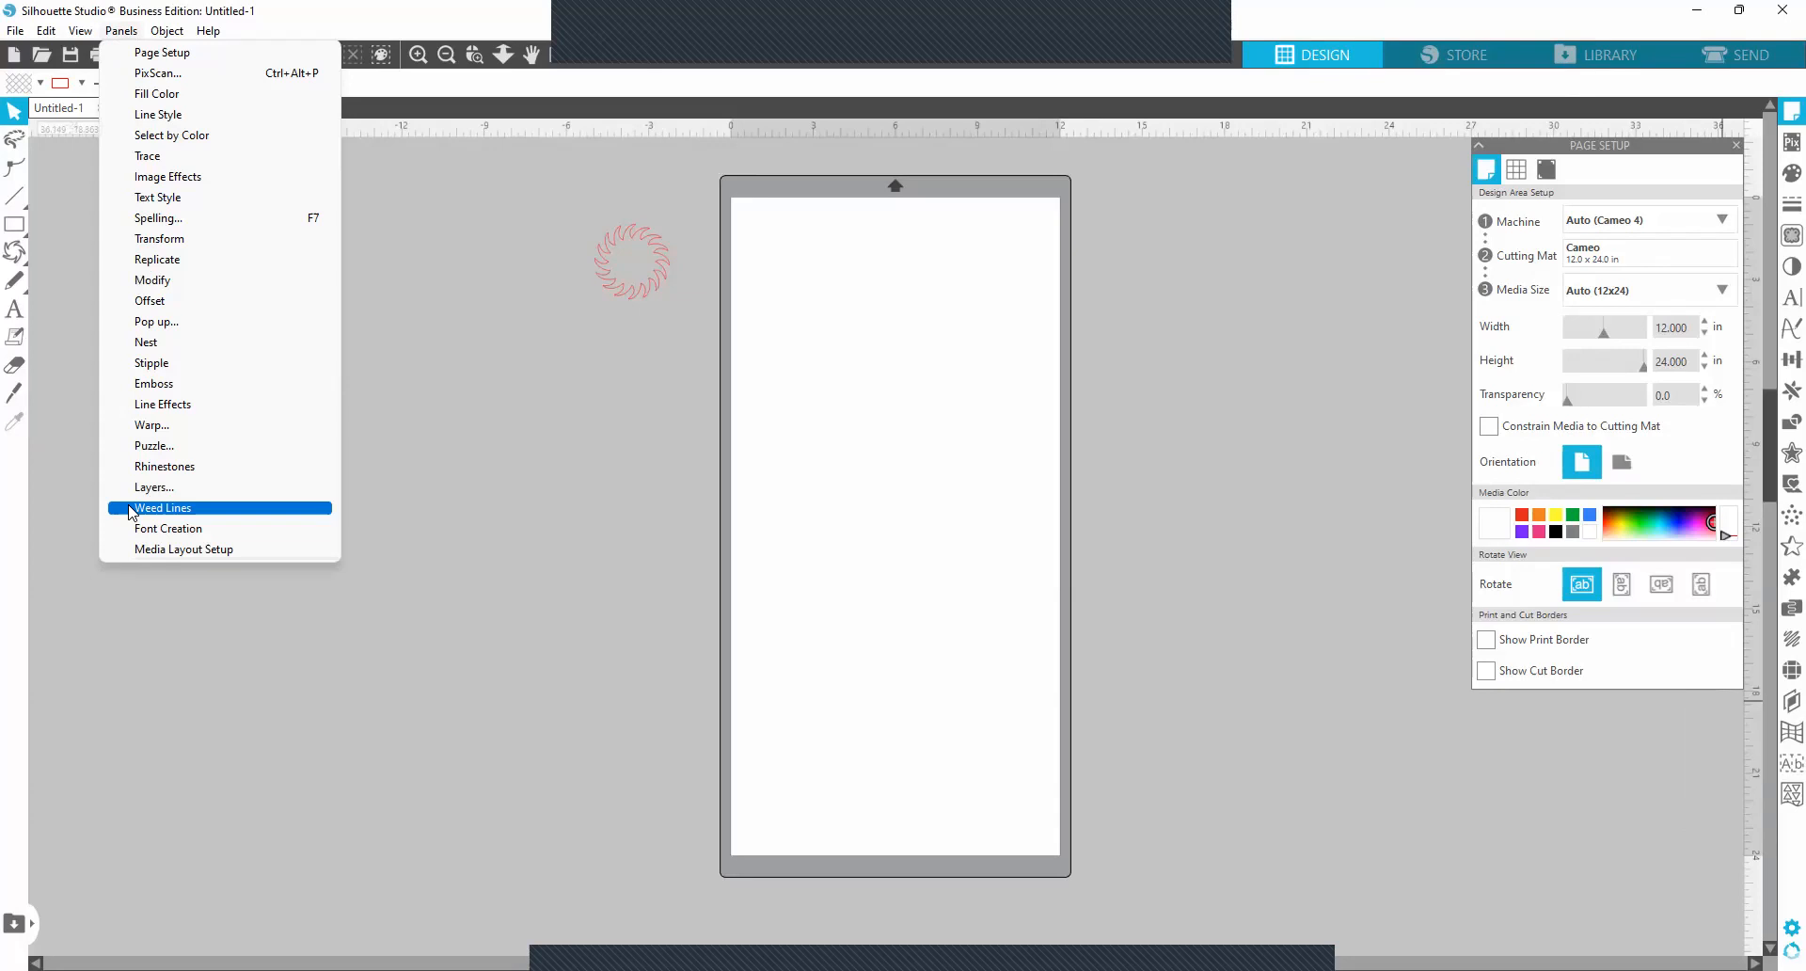
{"action": "left_click", "coordinate": [129, 509]}
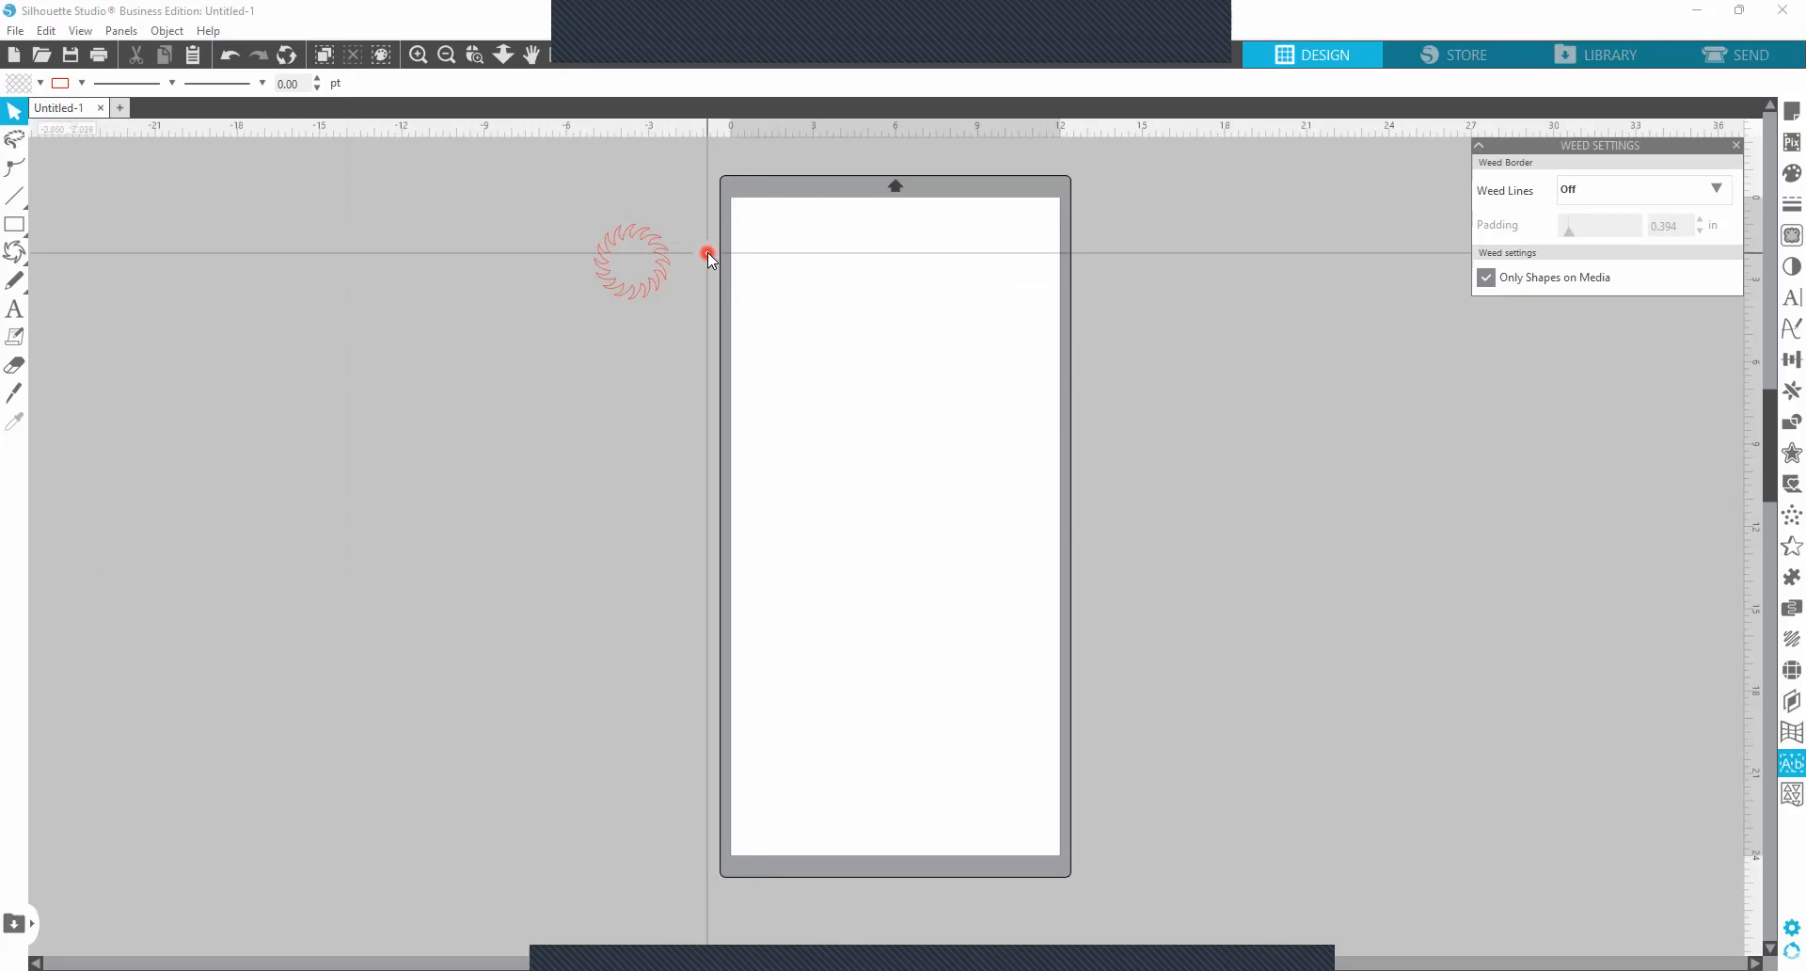
{"action": "left_click", "coordinate": [646, 243]}
{"action": "mouse_move", "coordinate": [646, 246]}
{"action": "left_mouse_down"}
{"action": "mouse_move", "coordinate": [791, 242]}
{"action": "mouse_move", "coordinate": [793, 221]}
{"action": "left_mouse_up"}
{"action": "left_click", "coordinate": [693, 244]}
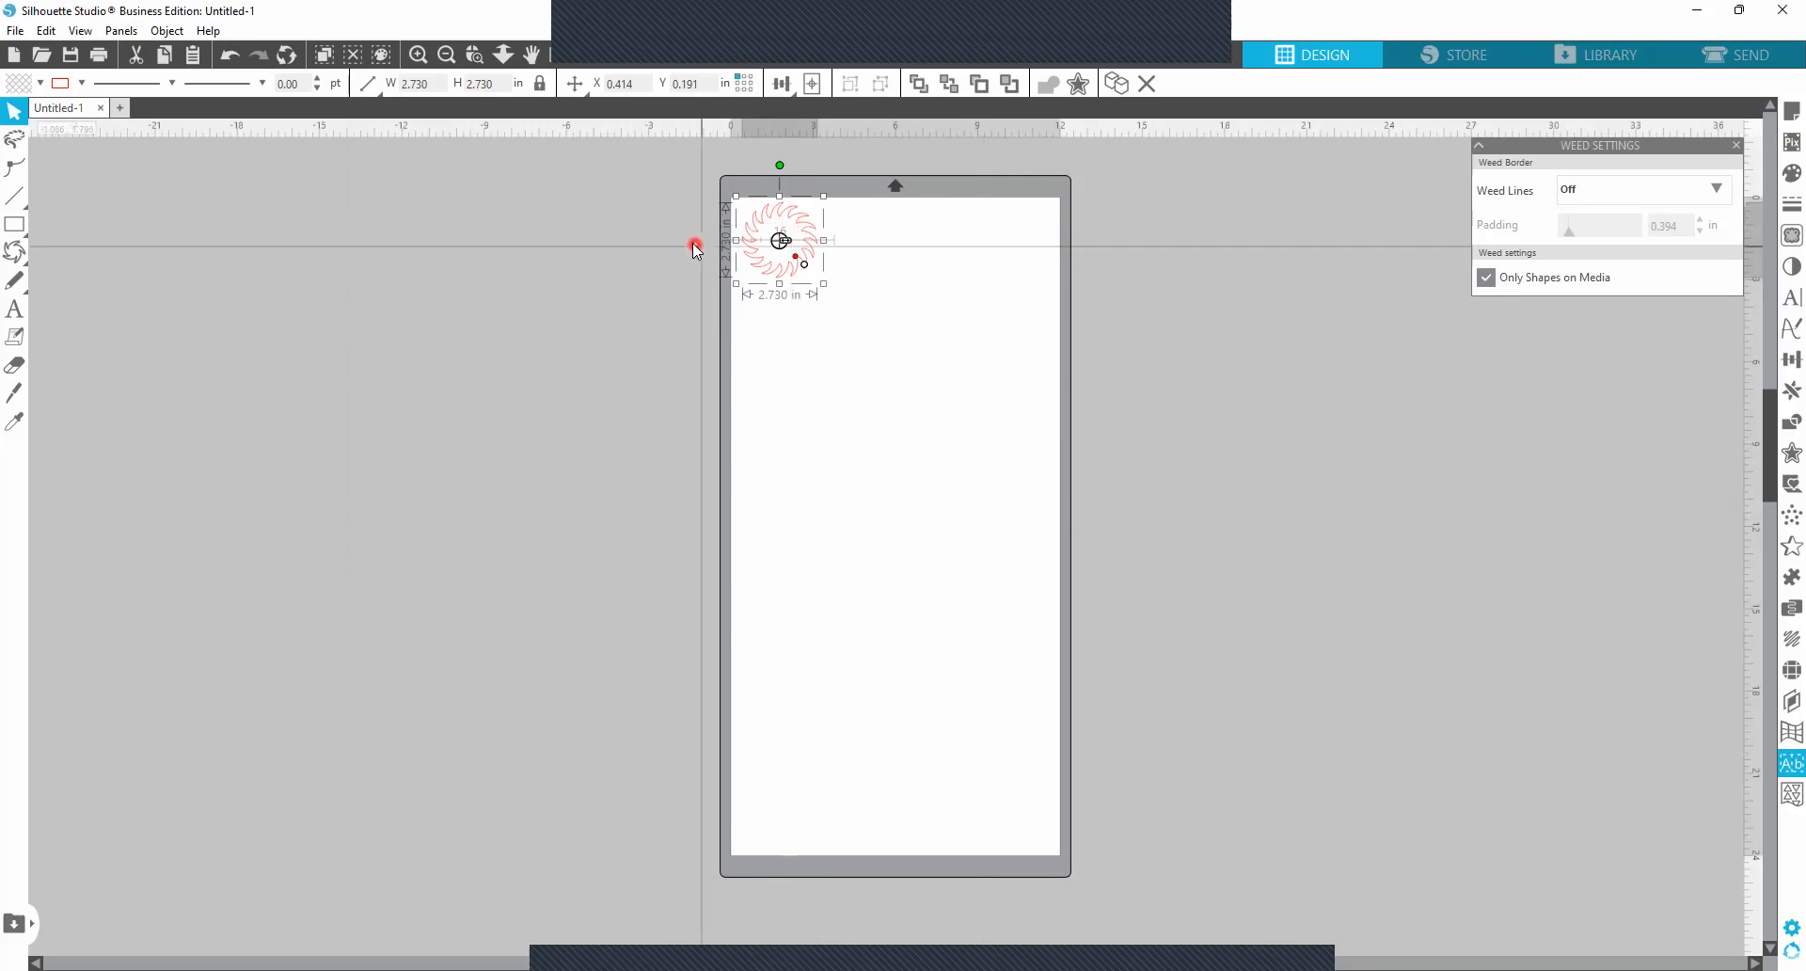
Replicate the ring as a row of four, extending the last copy with a column of three and a column of four.
{"action": "left_click", "coordinate": [118, 35]}
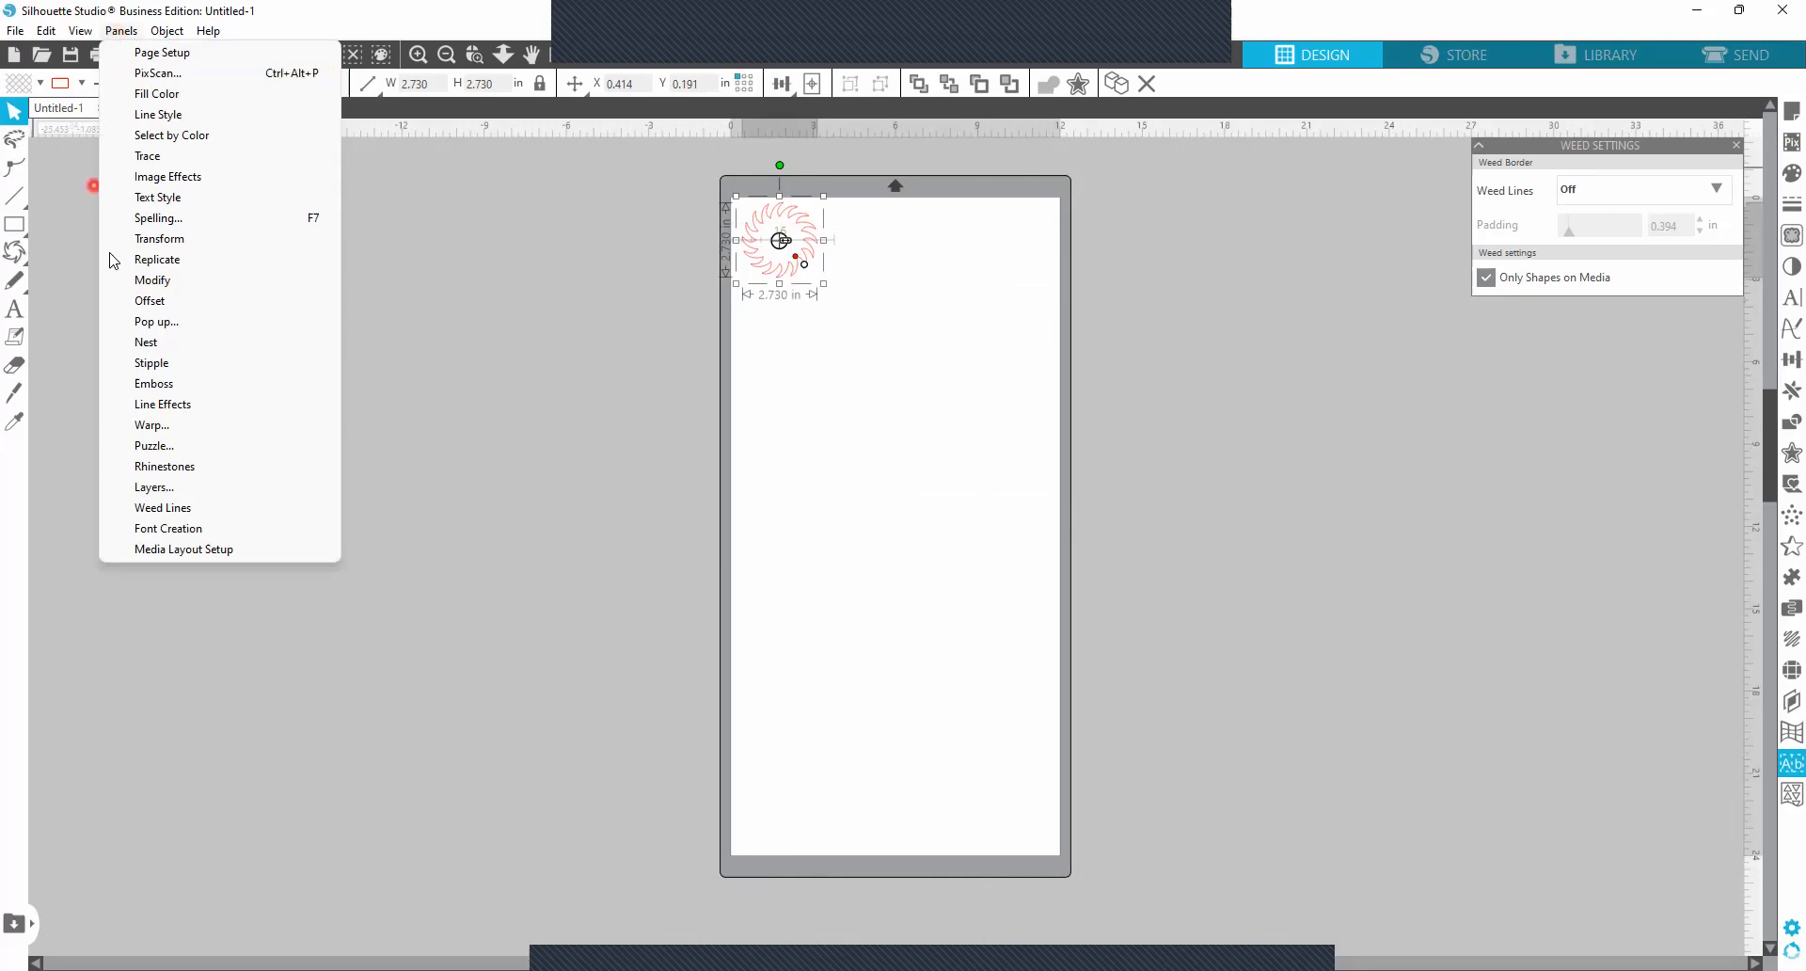
{"action": "left_click", "coordinate": [162, 260]}
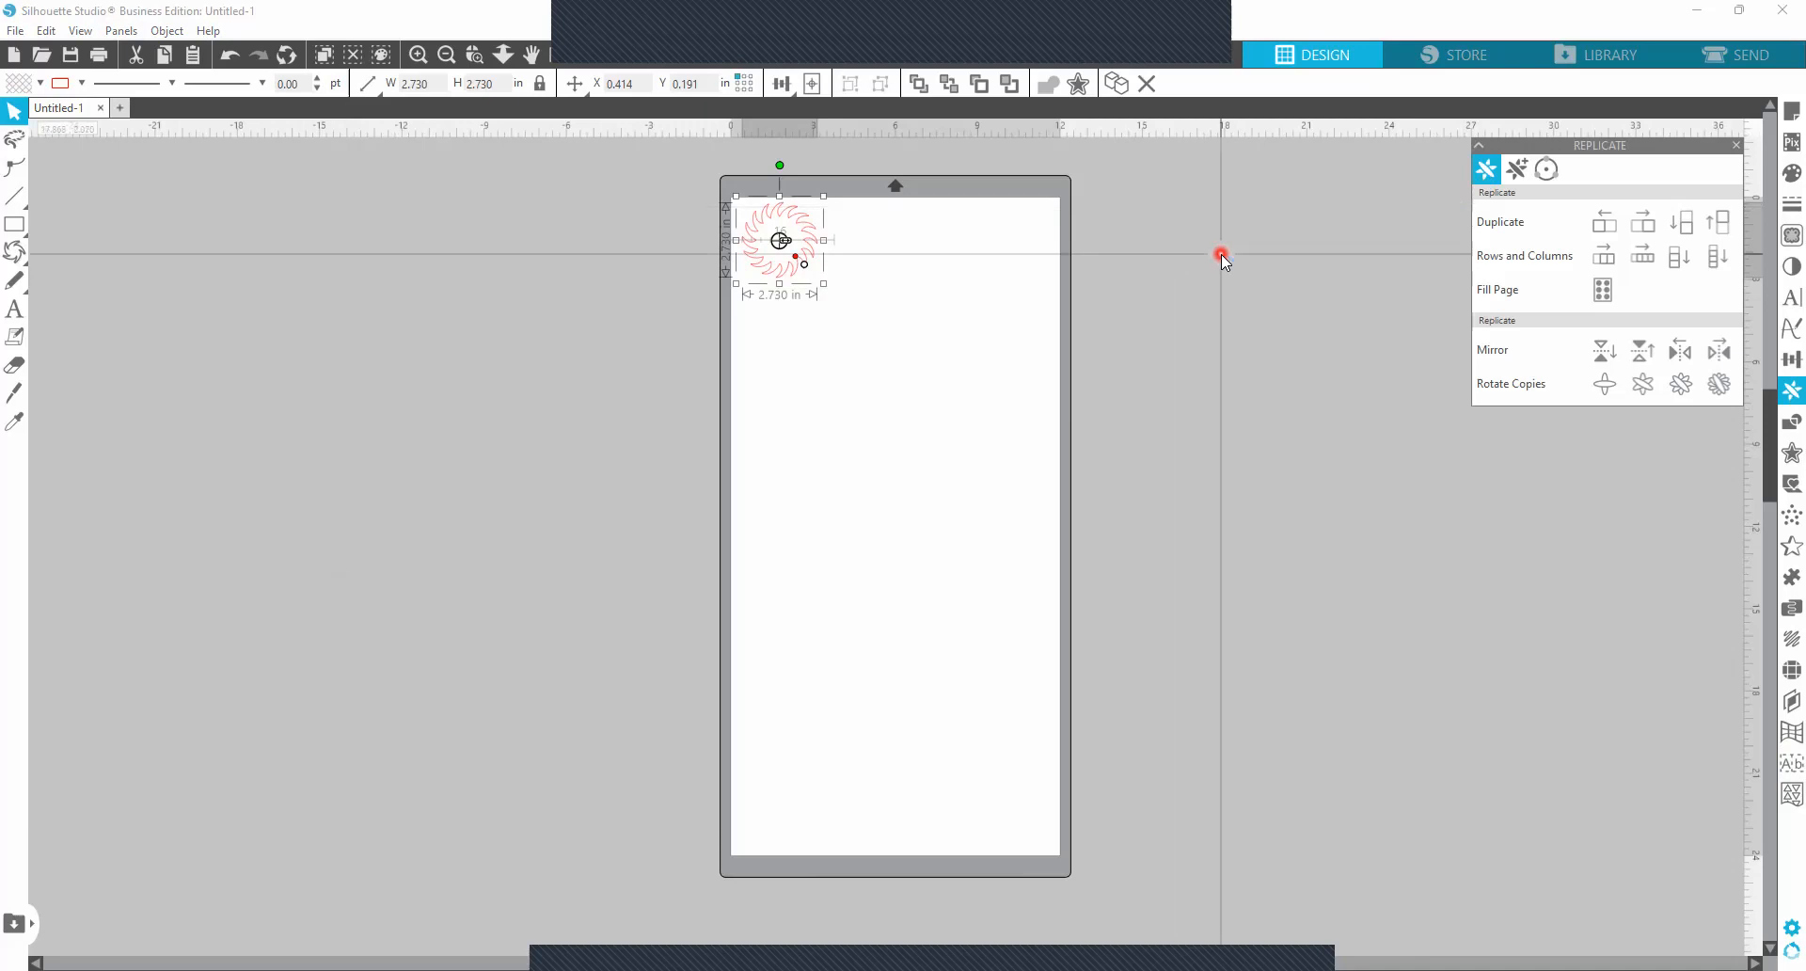
{"action": "left_click", "coordinate": [1661, 262]}
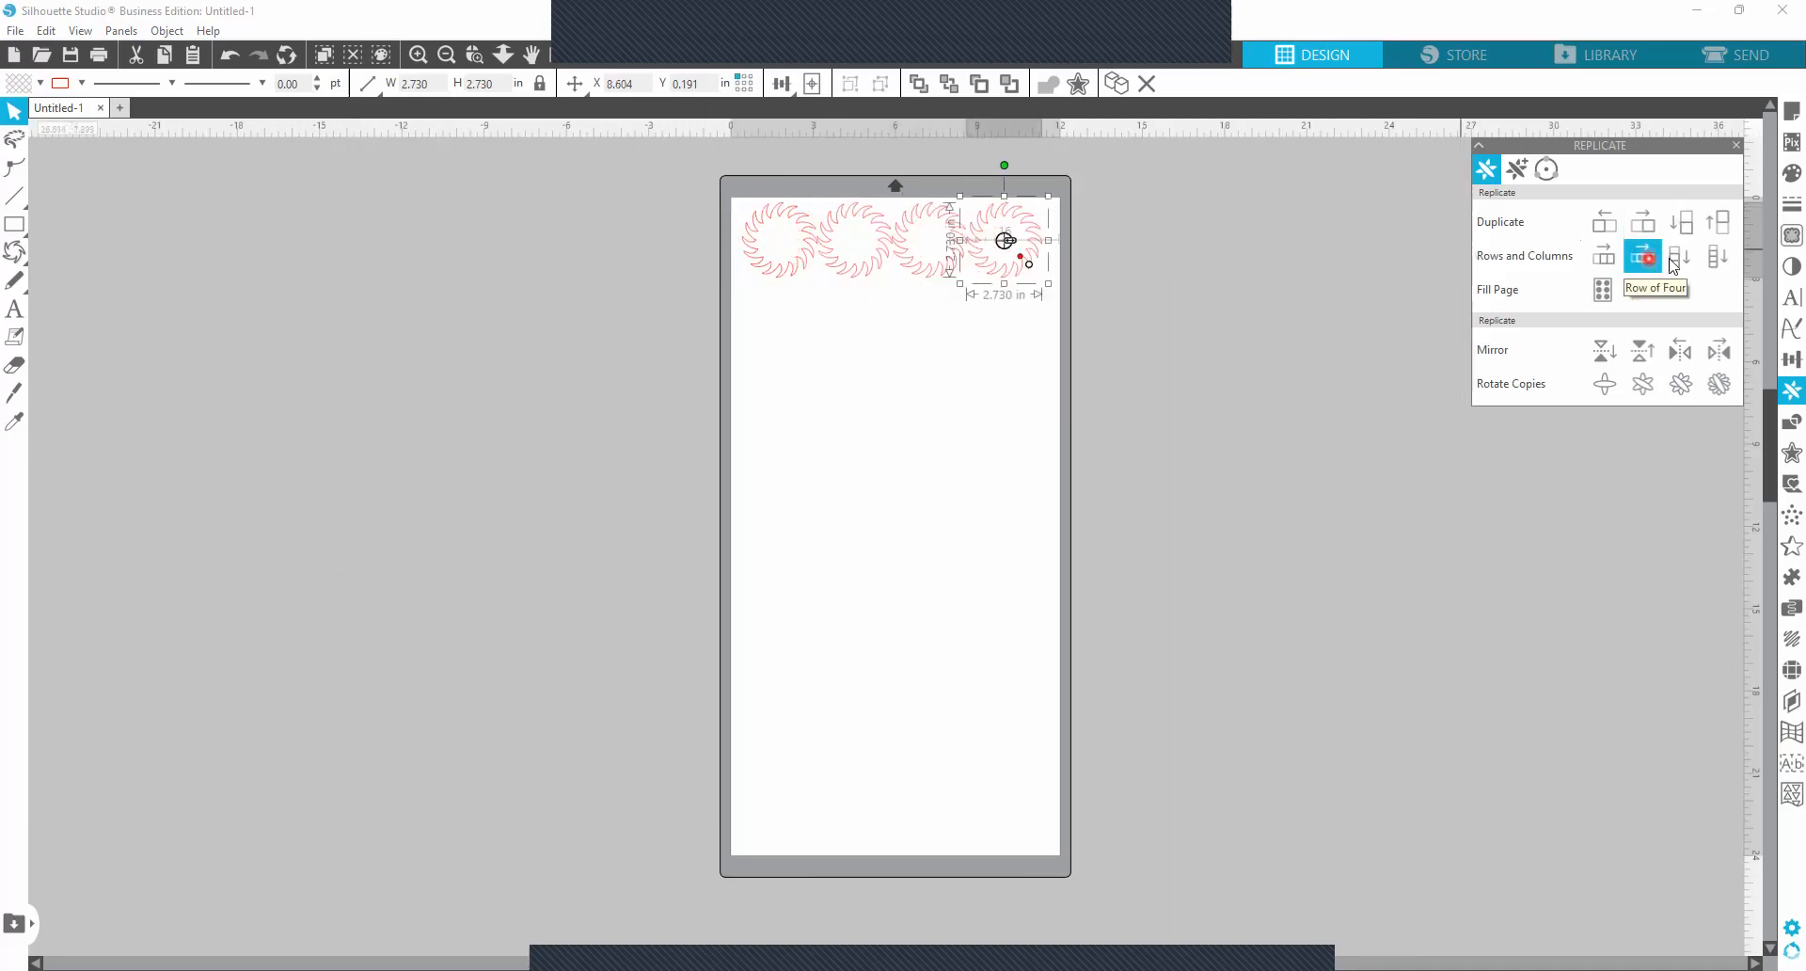
{"action": "left_click", "coordinate": [1670, 263]}
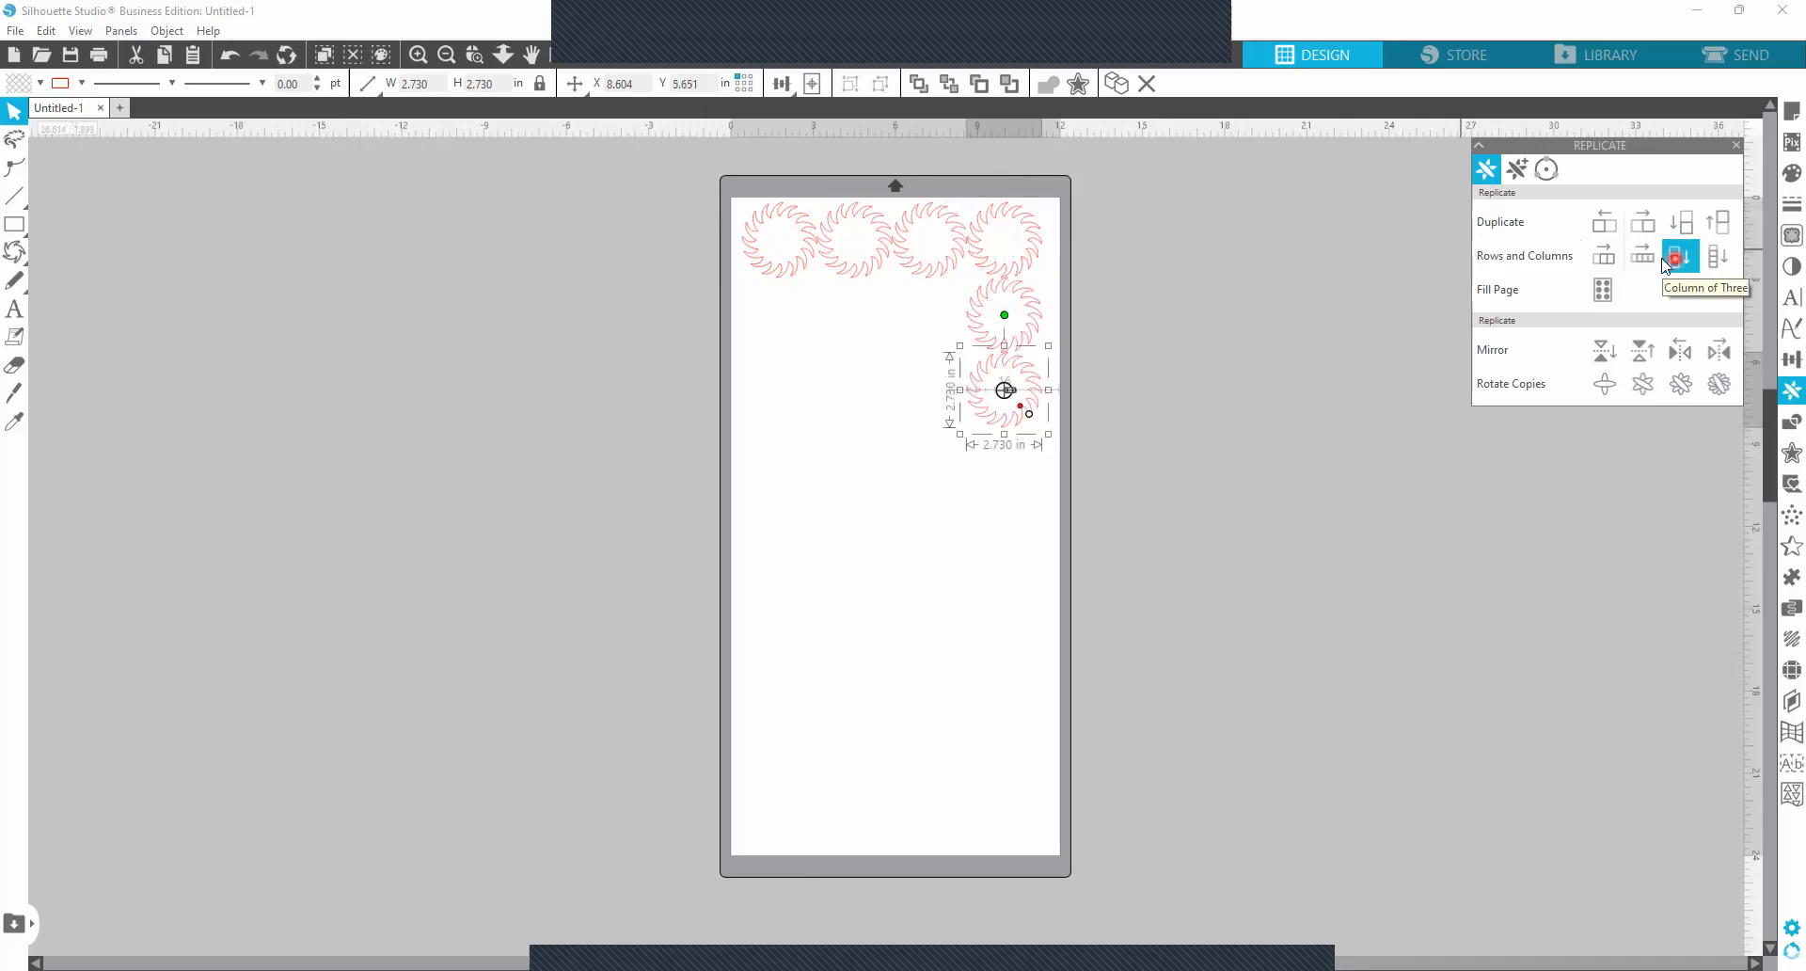
{"action": "left_click", "coordinate": [1712, 258]}
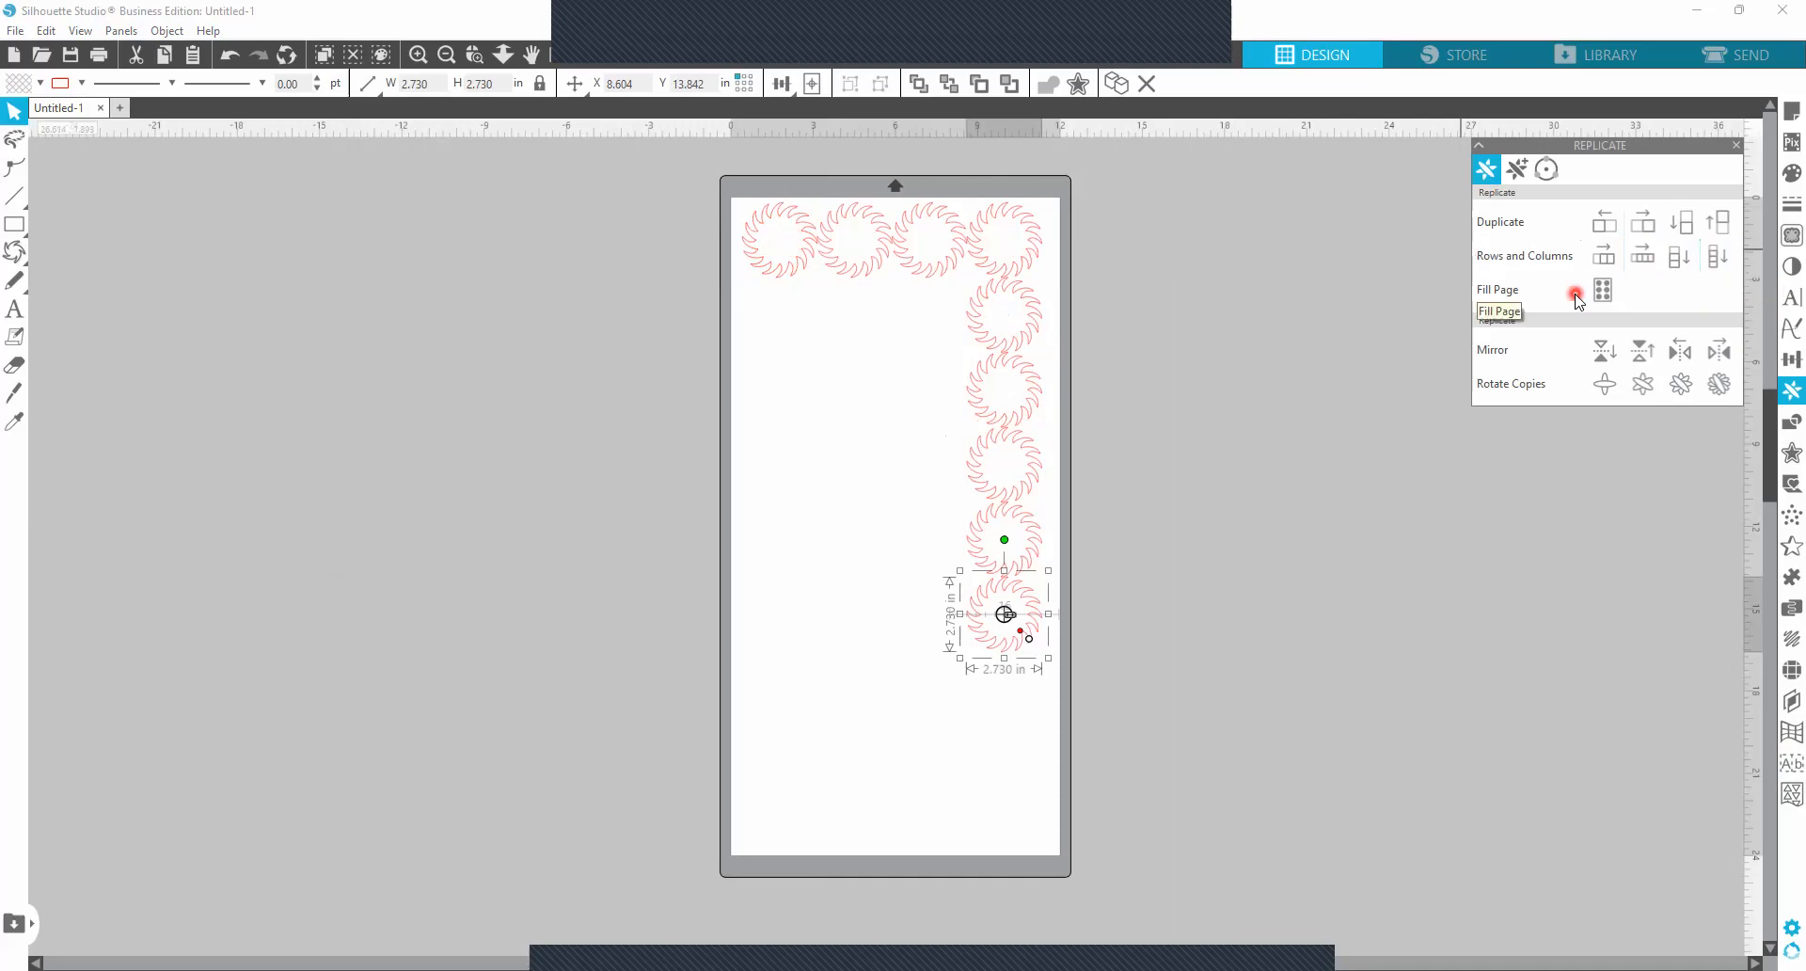
Fill the page with copies of the last ring and move one existing copy off the page.
{"action": "left_click", "coordinate": [1602, 284]}
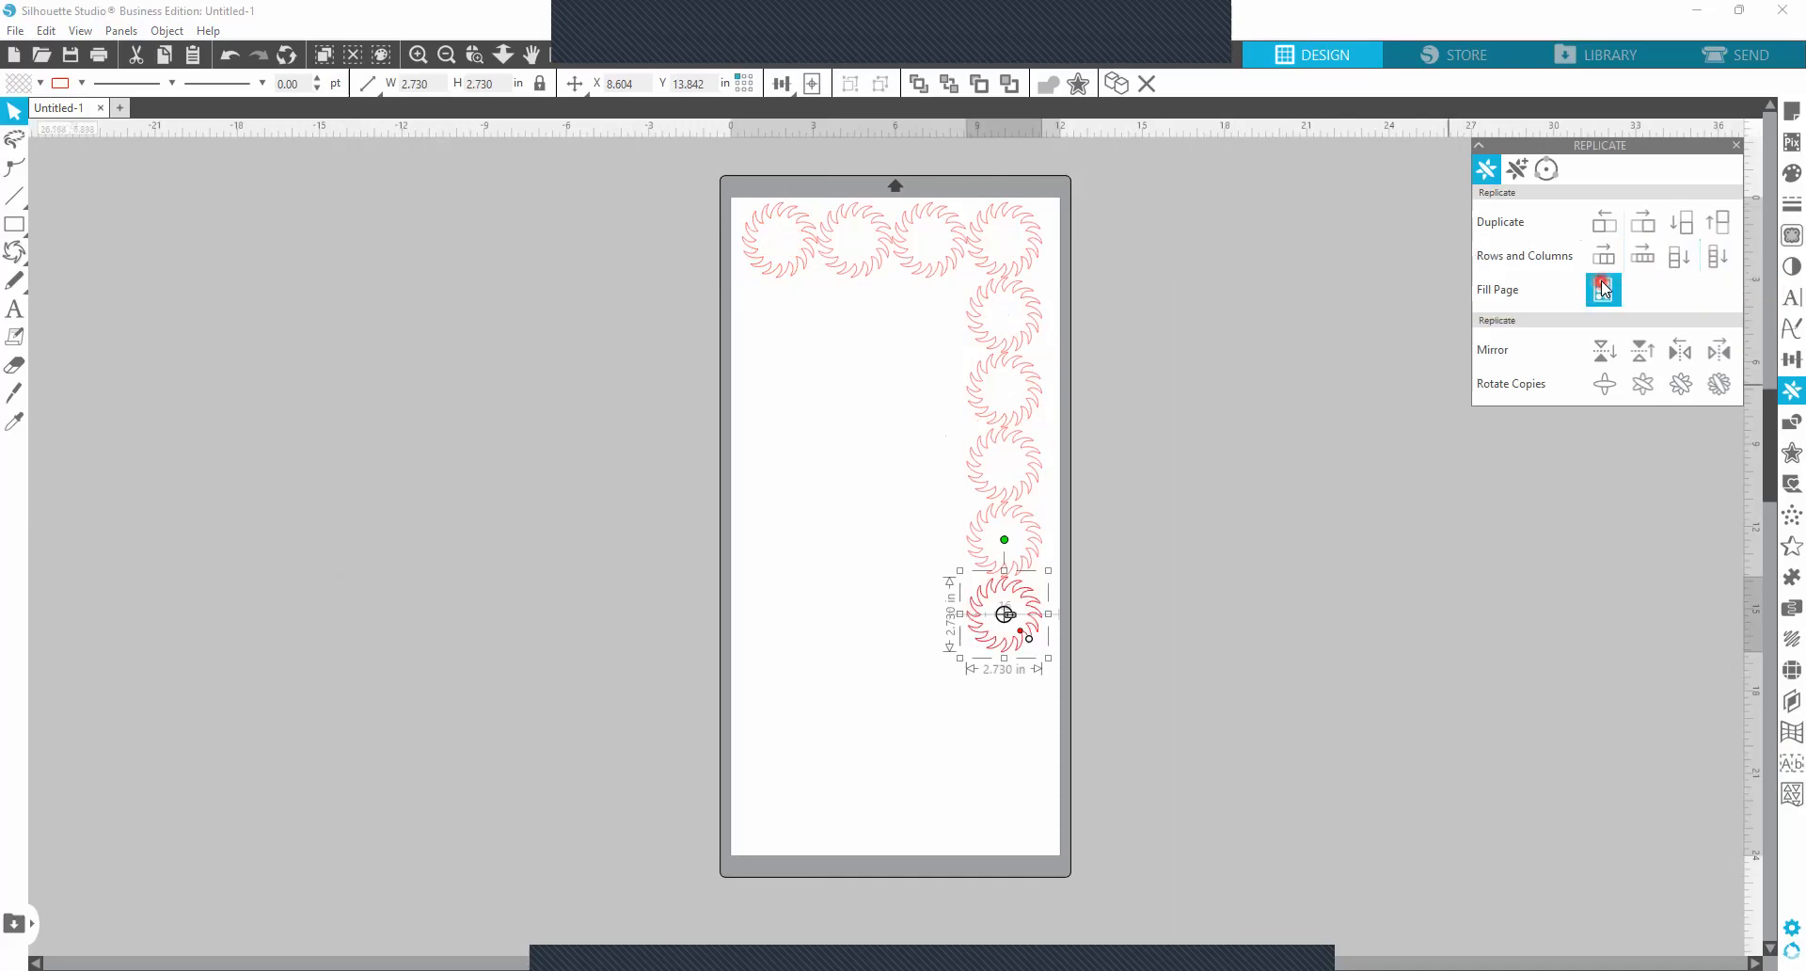
{"action": "mouse_move", "coordinate": [1032, 508]}
{"action": "left_mouse_down"}
{"action": "mouse_move", "coordinate": [1306, 501]}
{"action": "mouse_move", "coordinate": [1149, 494]}
{"action": "left_mouse_up"}
{"action": "left_click", "coordinate": [998, 464]}
{"action": "left_click", "coordinate": [1462, 619]}
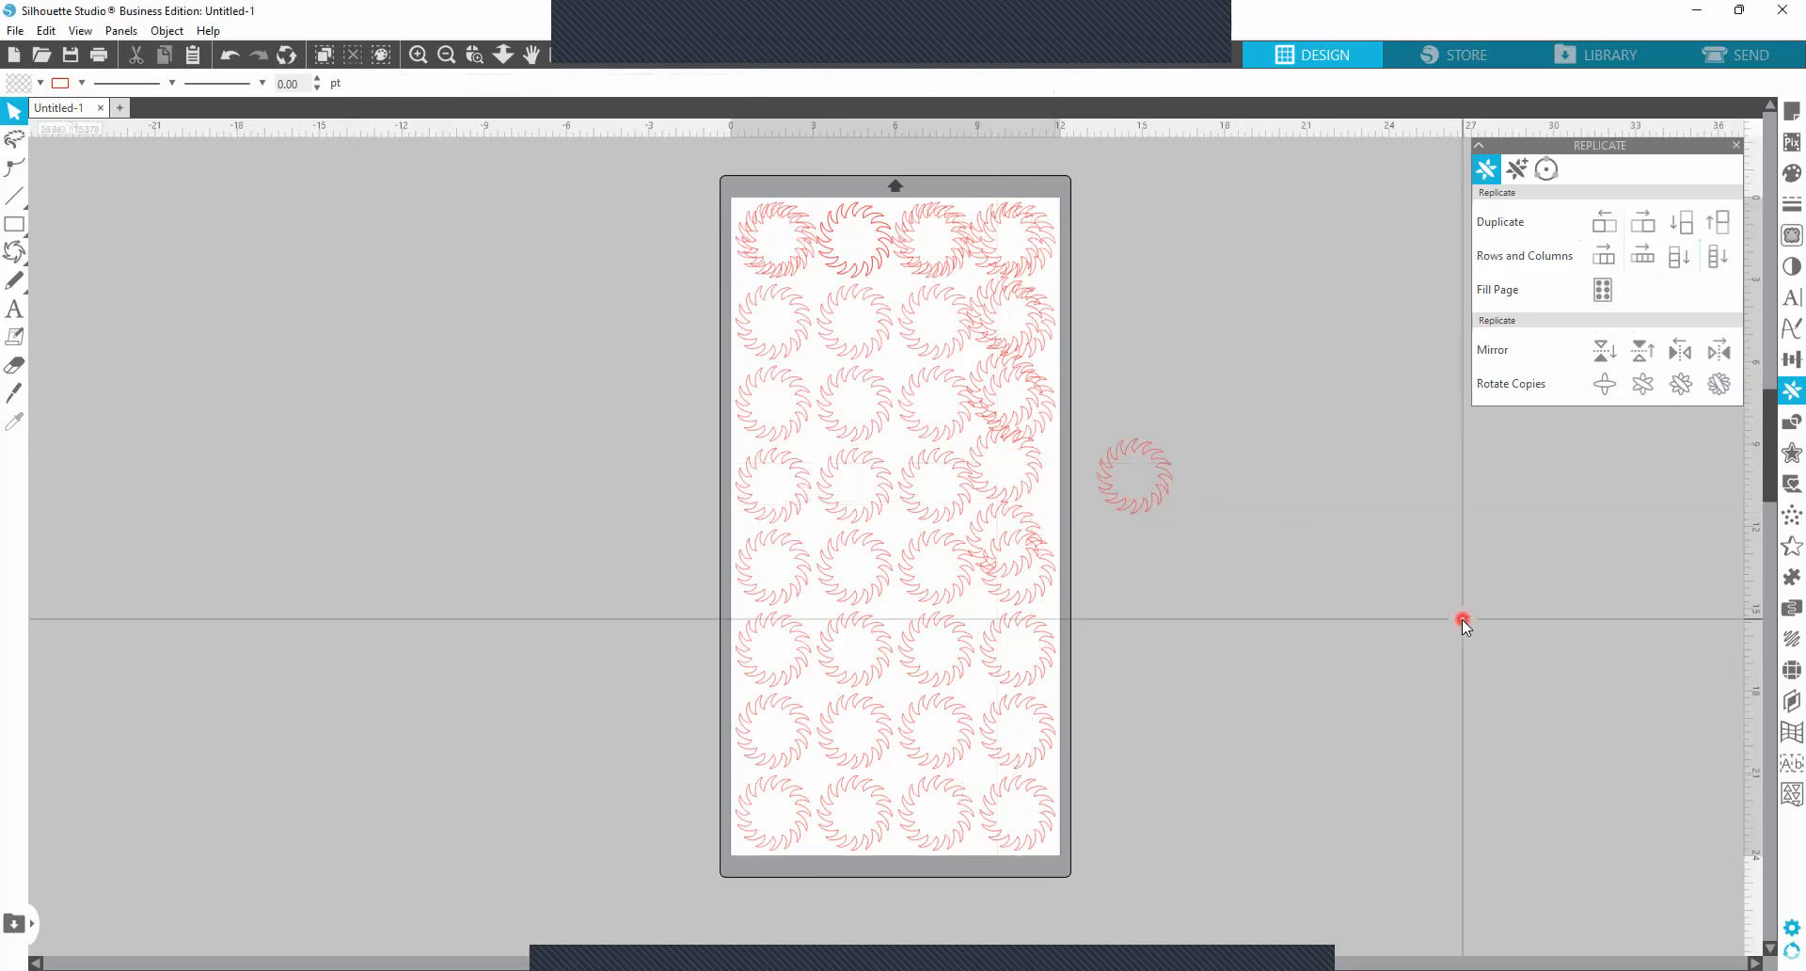
Undo the moved copy, the page fill and the row and column replications, back to the single ring.
{"action": "key", "text": "ctrl+z"}
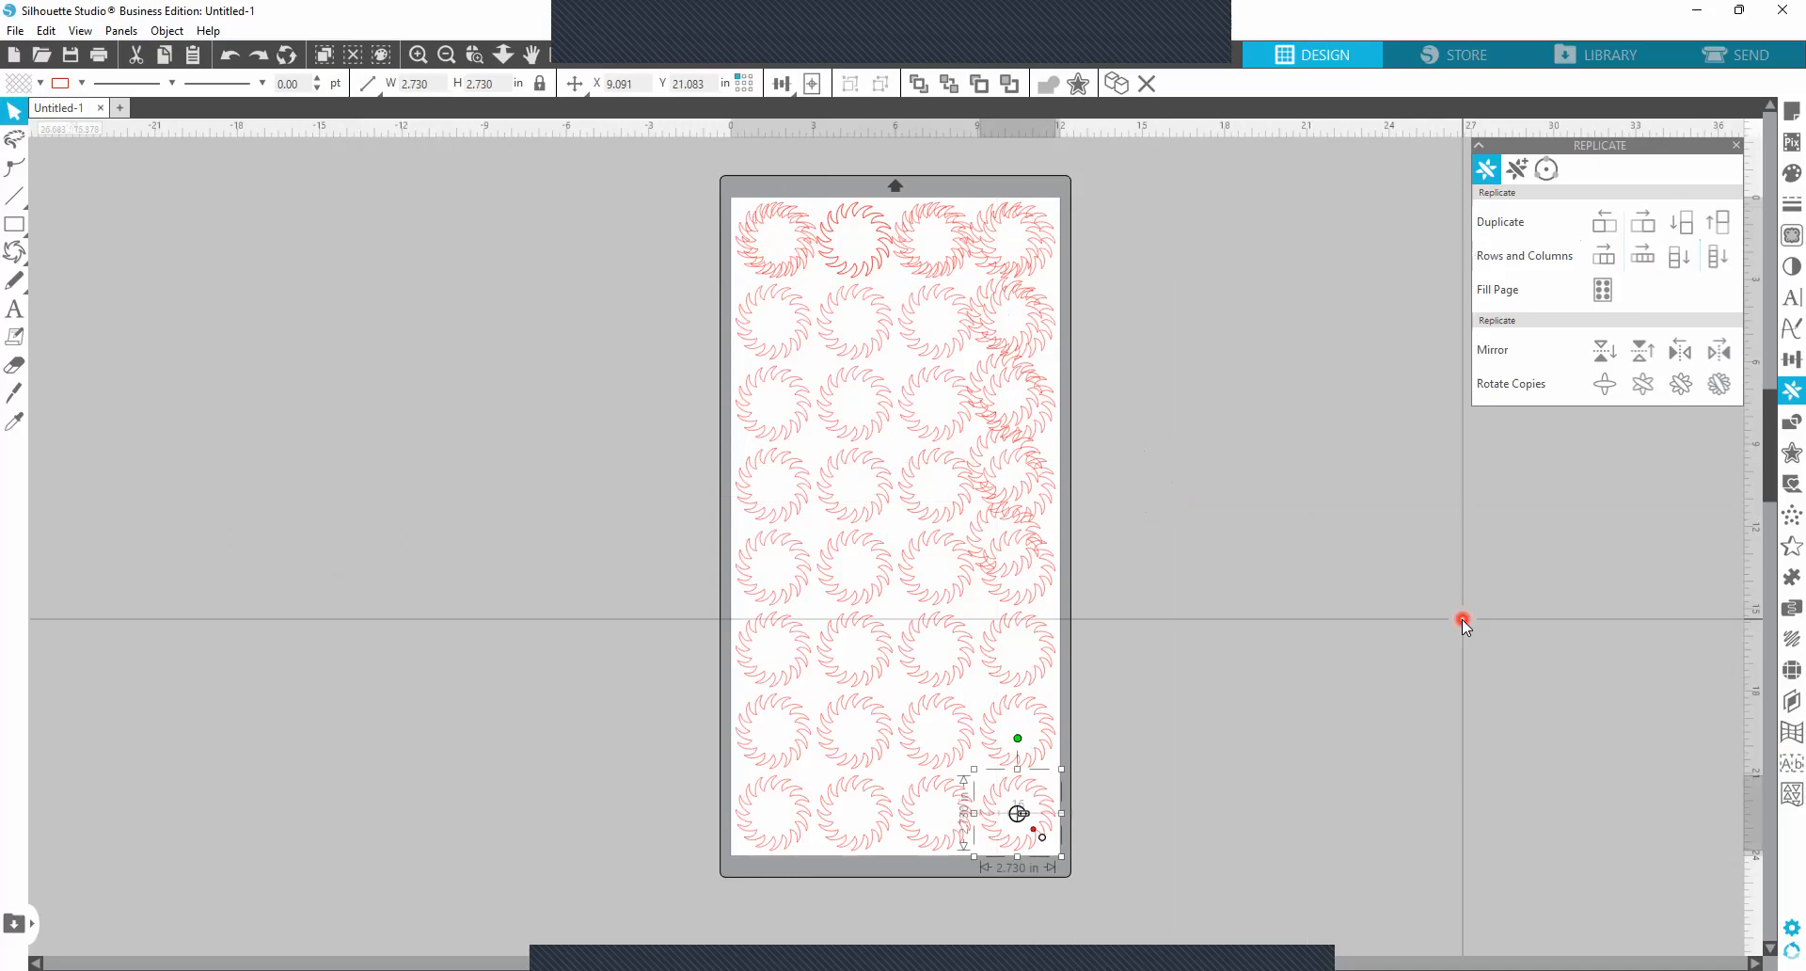
{"action": "key", "text": "i"}
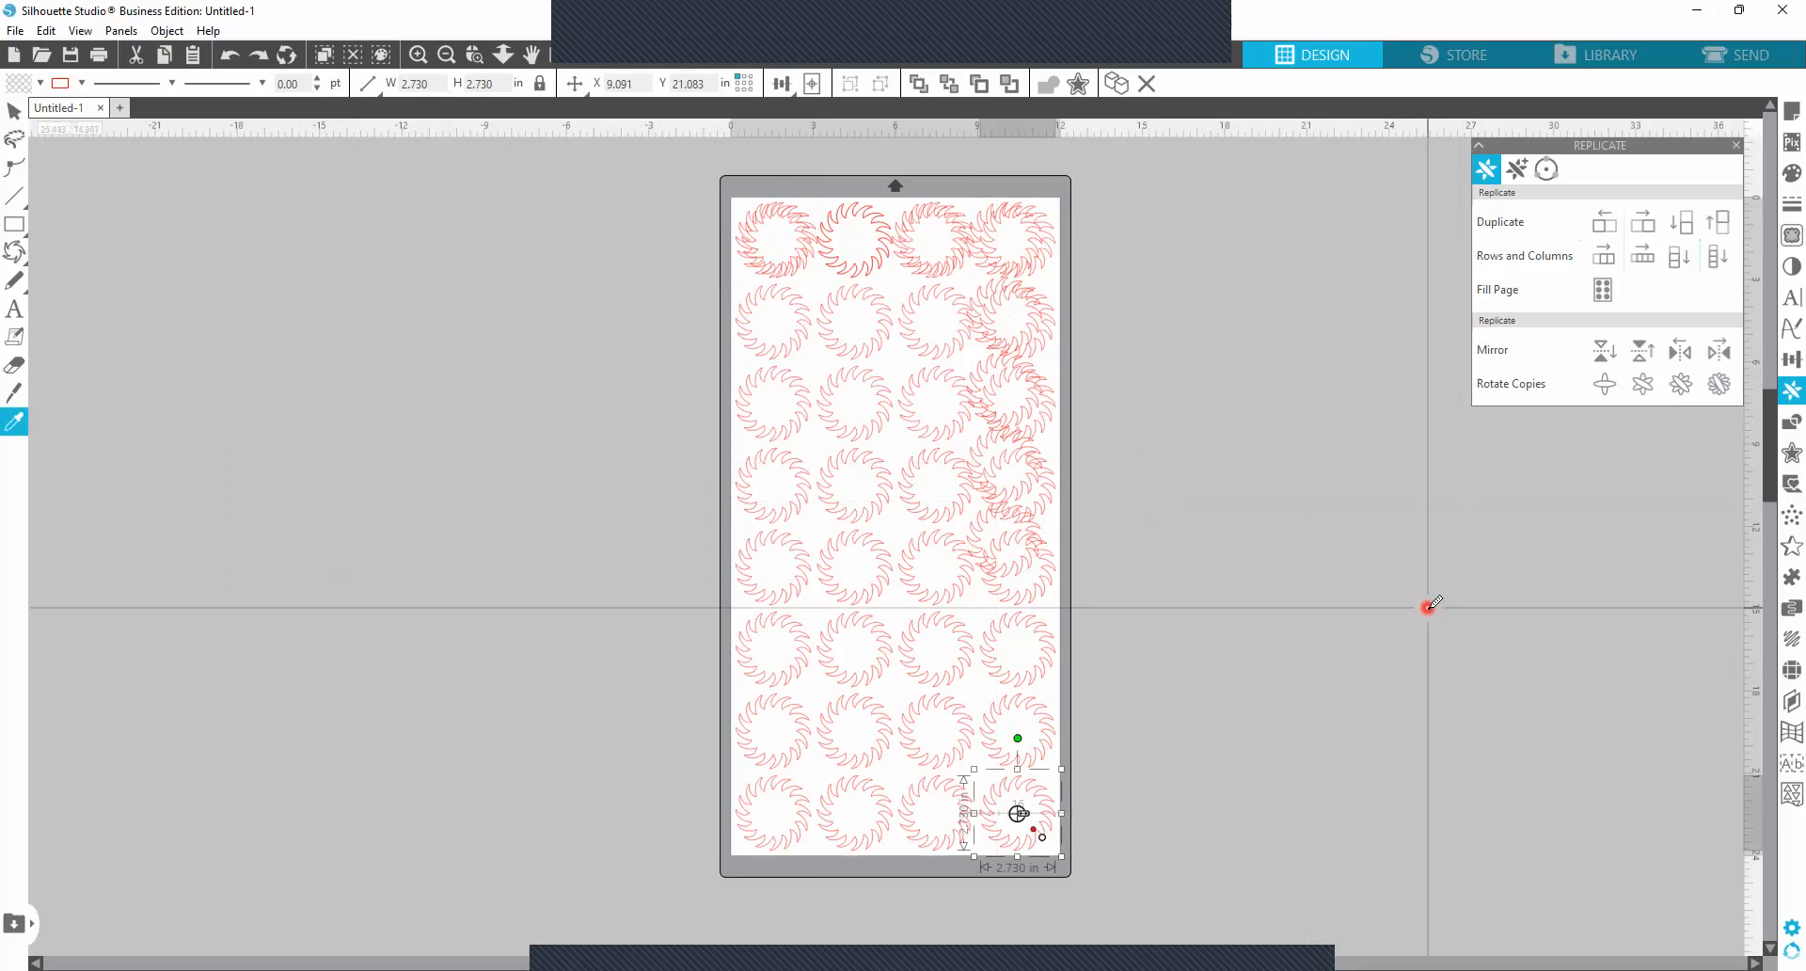
{"action": "key", "text": "ctrl+z"}
{"action": "key", "text": "ctrl+z"}
{"action": "key", "text": "ctrl+z"}
{"action": "key", "text": "ctrl+z"}
{"action": "key", "text": "ctrl+z"}
{"action": "key", "text": "ctrl+z"}
{"action": "key", "text": "ctrl+z"}
{"action": "key", "text": "ctrl+z"}
{"action": "key", "text": "ctrl+z"}
{"action": "key", "text": "ctrl+z"}
{"action": "key", "text": "ctrl+z"}
{"action": "key", "text": "ctrl+z"}
{"action": "key", "text": "ctrl+z"}
{"action": "key", "text": "ctrl+z"}
{"action": "key", "text": "ctrl+z"}
{"action": "key", "text": "ctrl+z"}
{"action": "key", "text": "ctrl+z"}
{"action": "key", "text": "ctrl+z"}
{"action": "key", "text": "ctrl+z"}
{"action": "key", "text": "ctrl+z"}
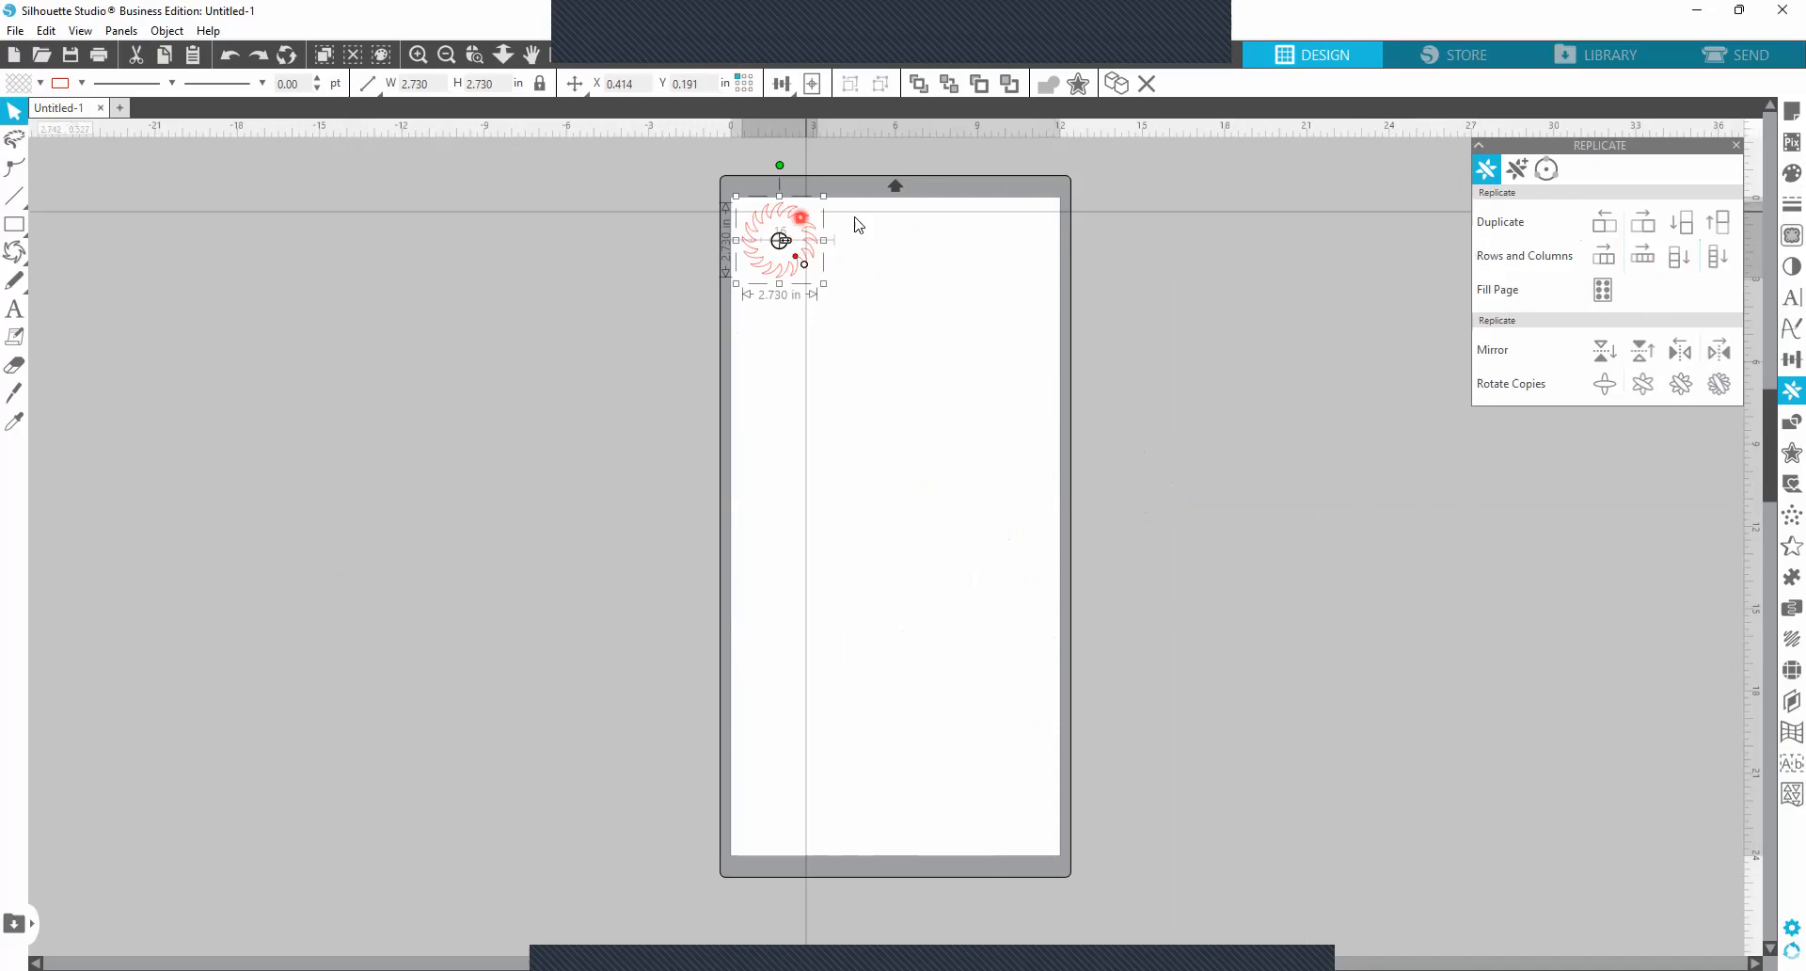
Fill the page with copies of the single ring.
{"action": "left_click", "coordinate": [1200, 194]}
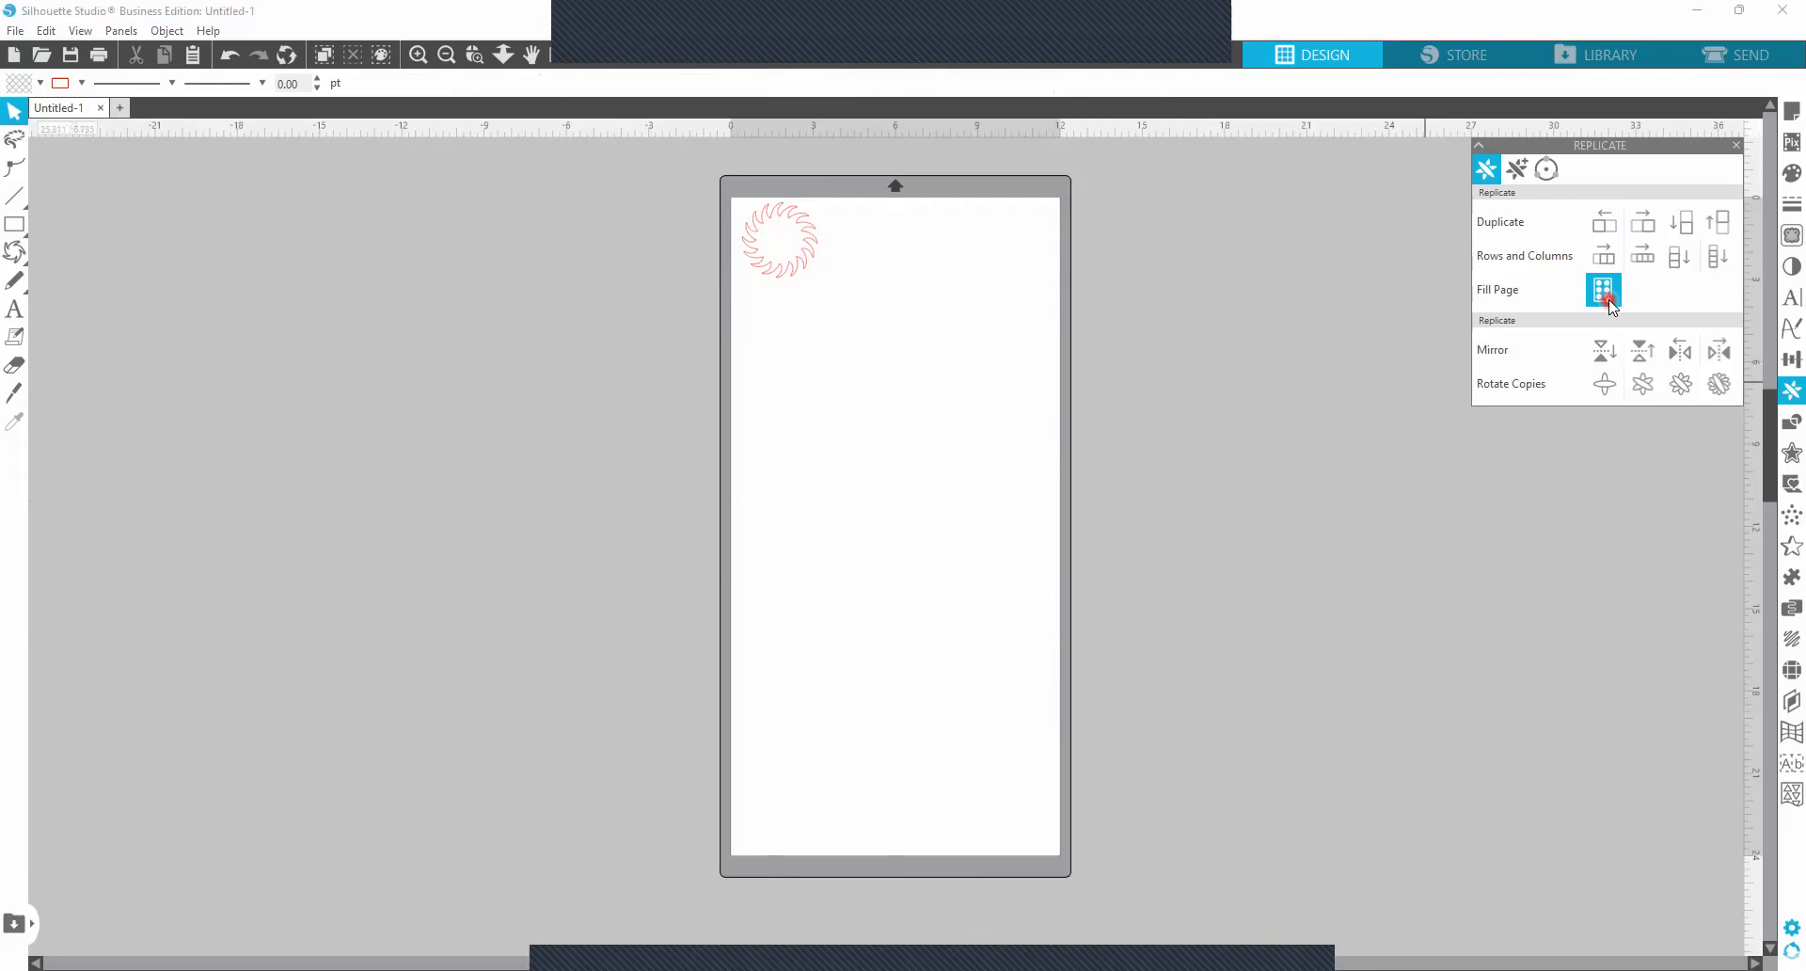
{"action": "left_click", "coordinate": [804, 249]}
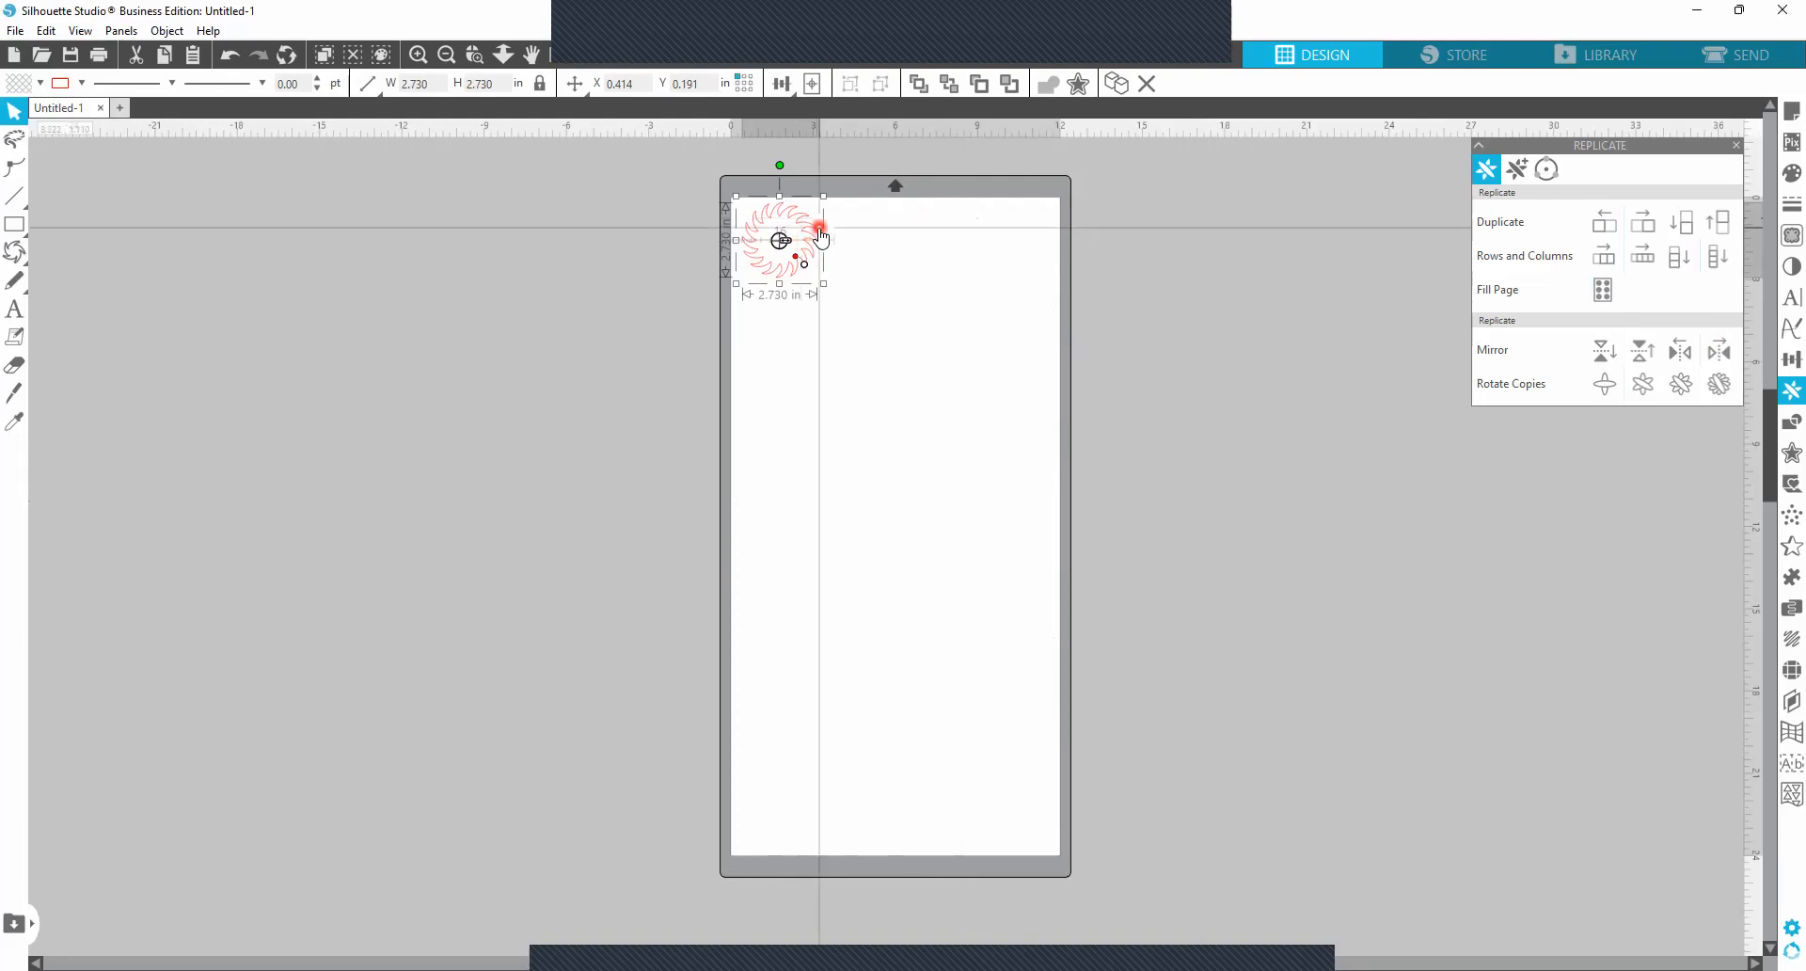
{"action": "left_click", "coordinate": [1603, 291]}
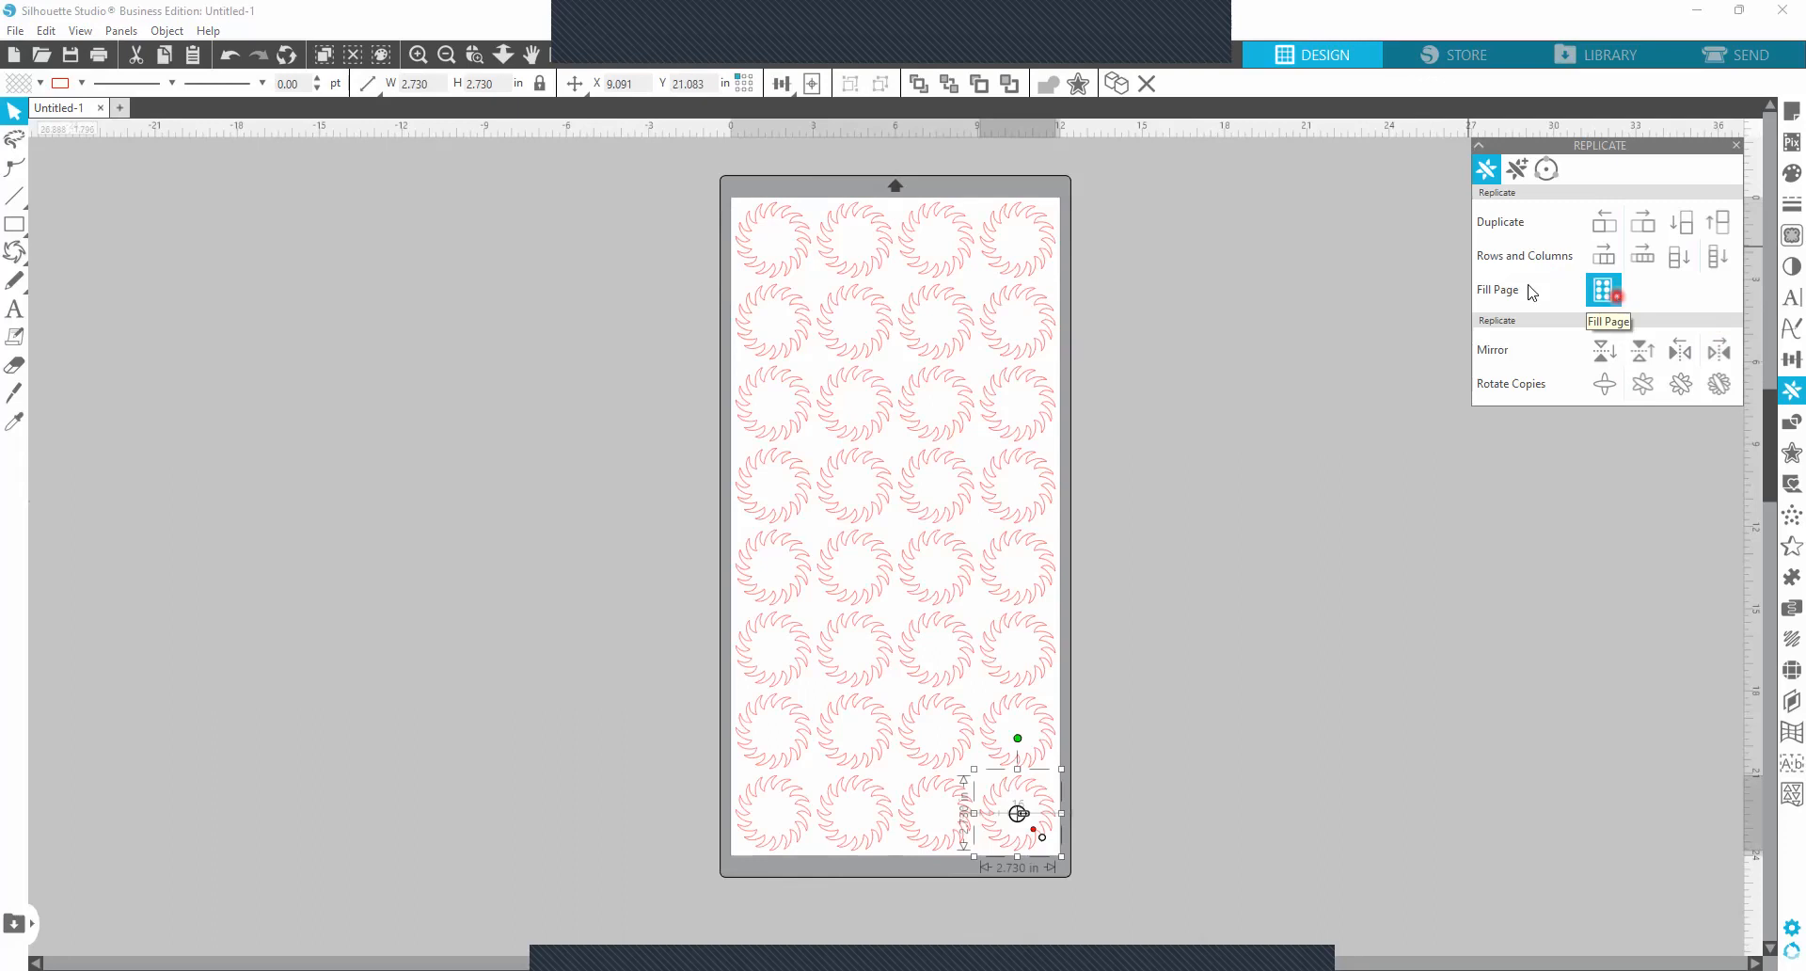
{"action": "left_click", "coordinate": [1178, 389]}
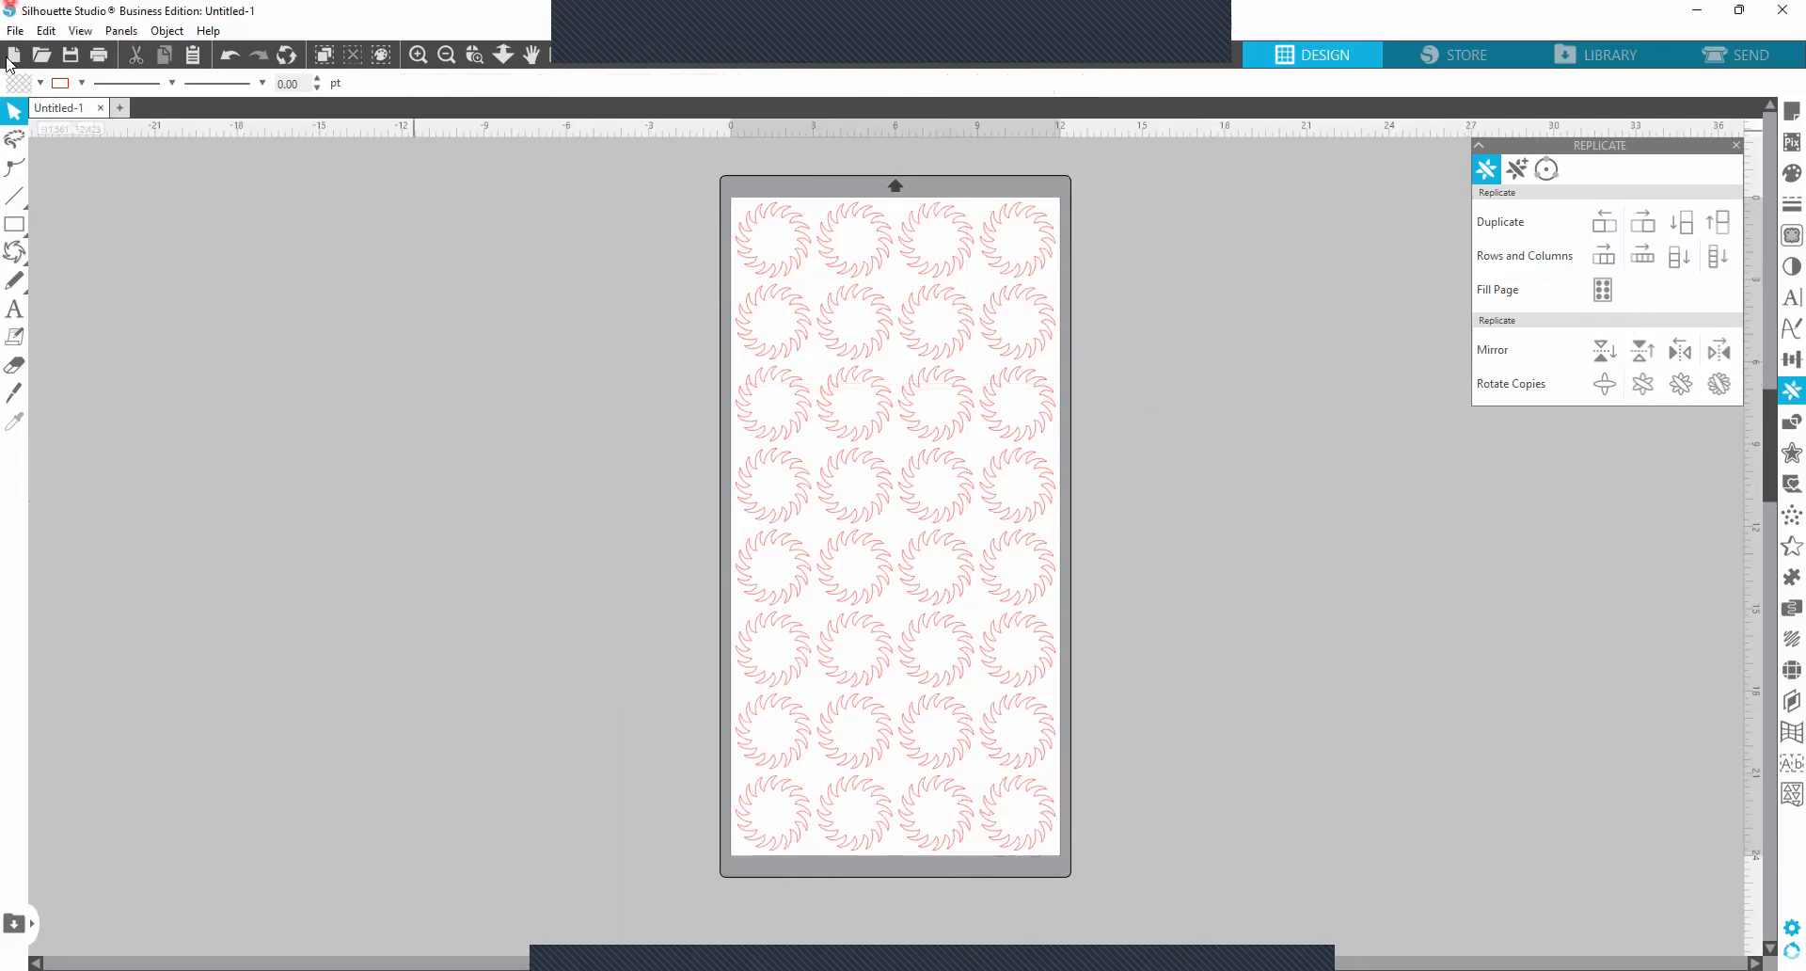
Open the Weed Lines settings and apply Horizontal weed lines to the rings on the page.
{"action": "left_click", "coordinate": [122, 34]}
{"action": "left_click", "coordinate": [1781, 766]}
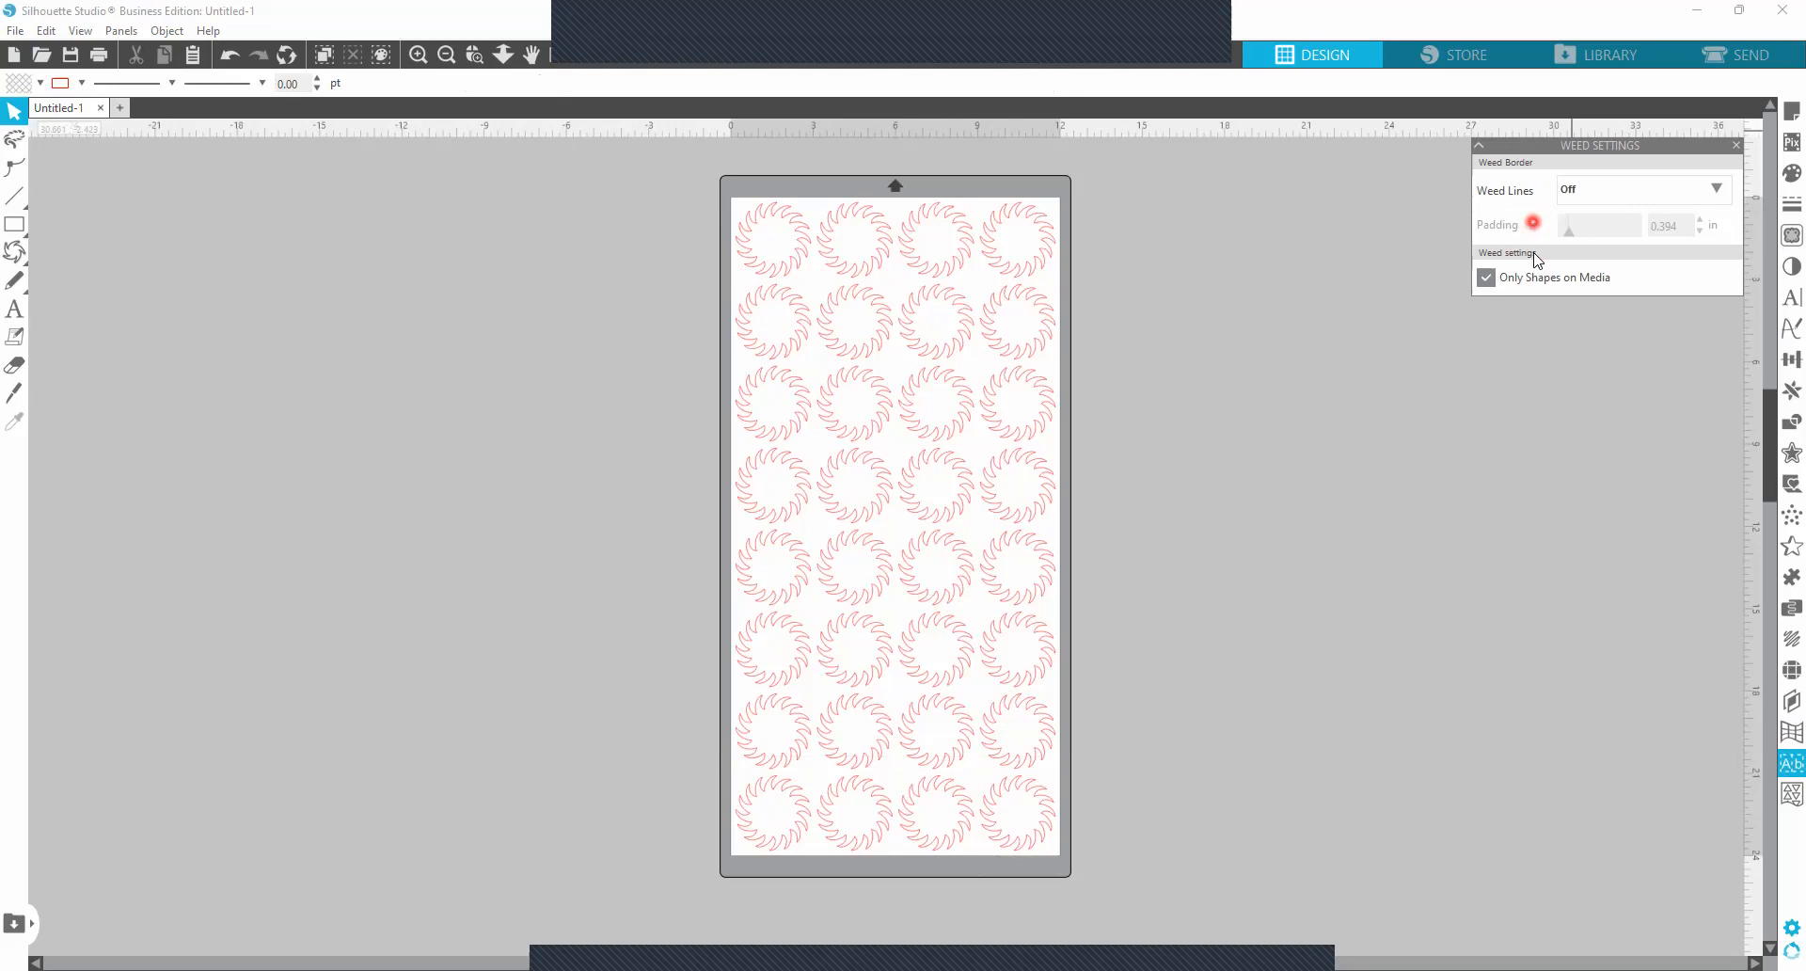
{"action": "left_click", "coordinate": [1716, 191]}
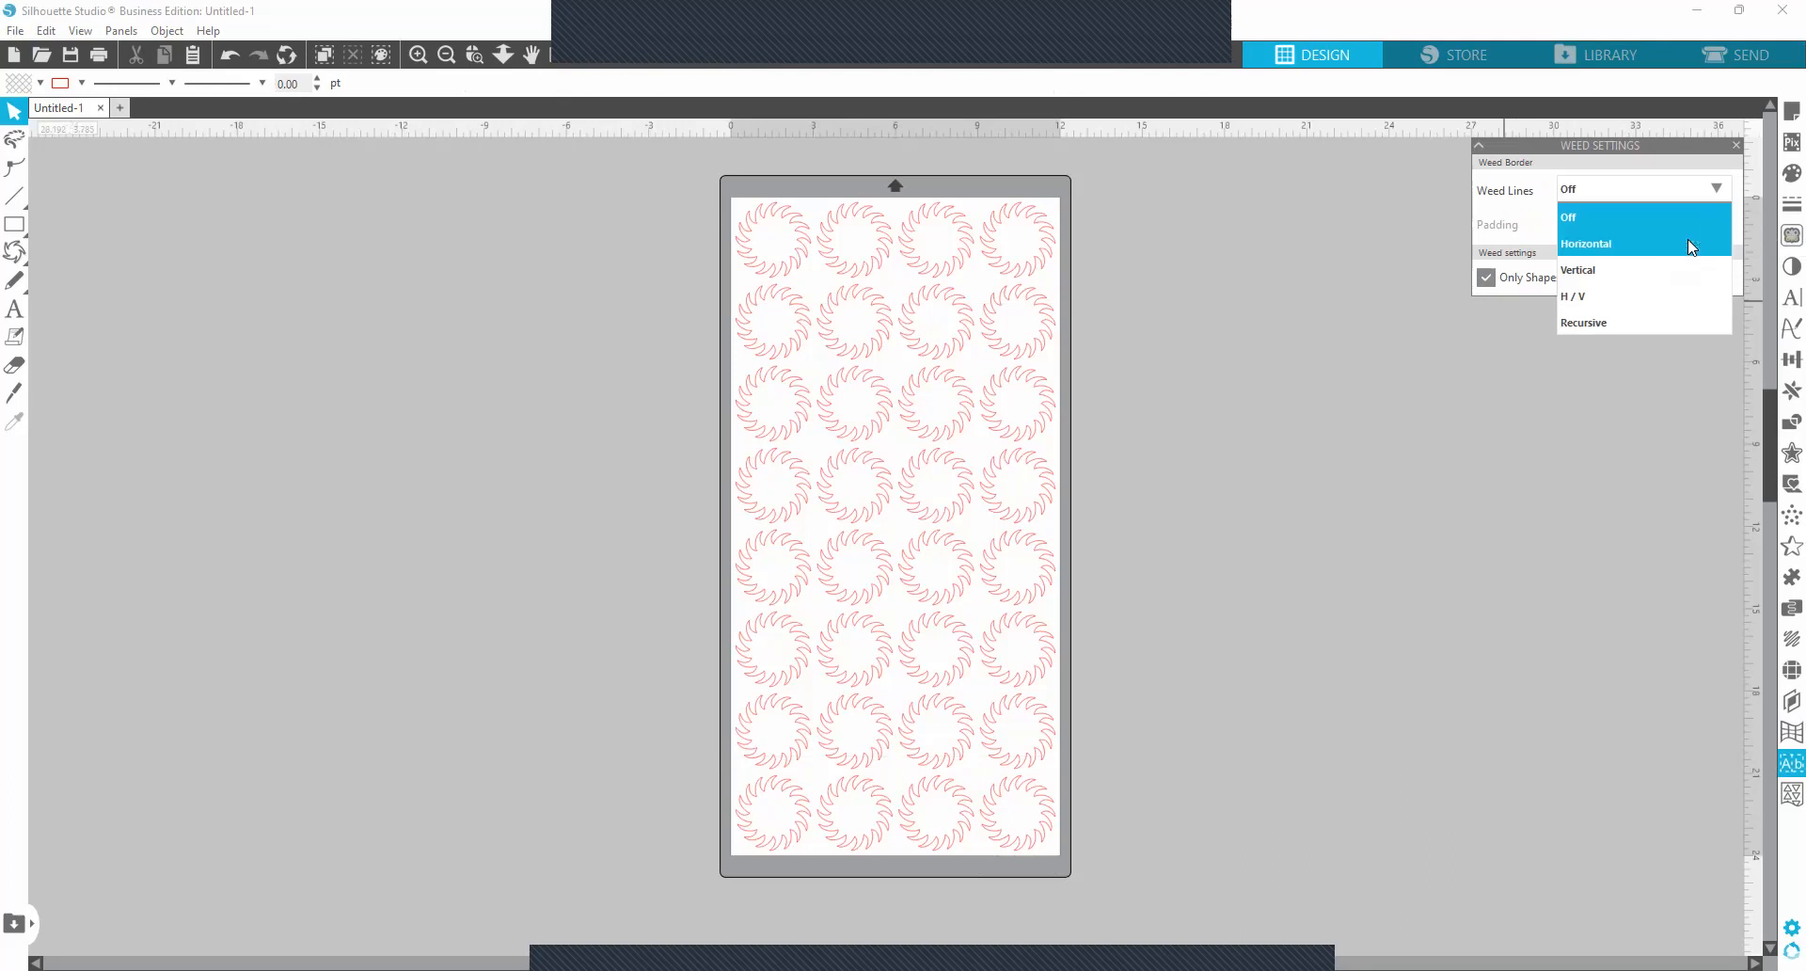
{"action": "left_click", "coordinate": [1672, 244]}
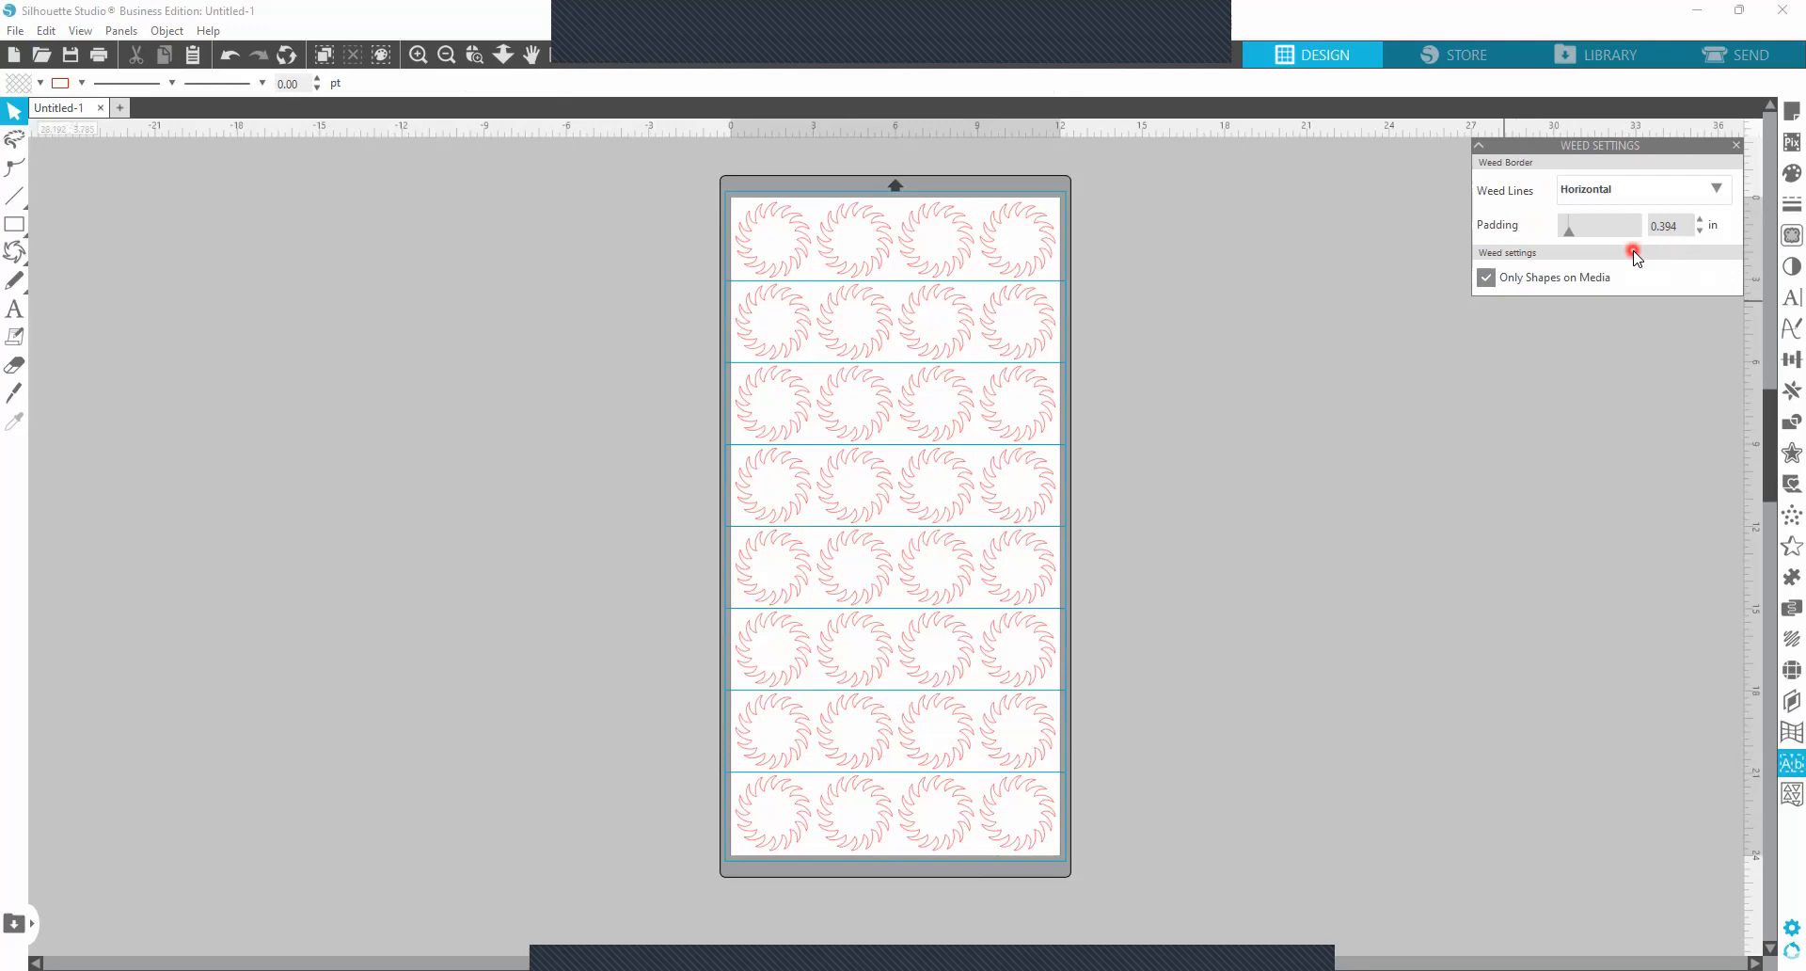
Try Vertical weed lines on the ring grid, followed by the H / V option.
{"action": "left_click", "coordinate": [1715, 188]}
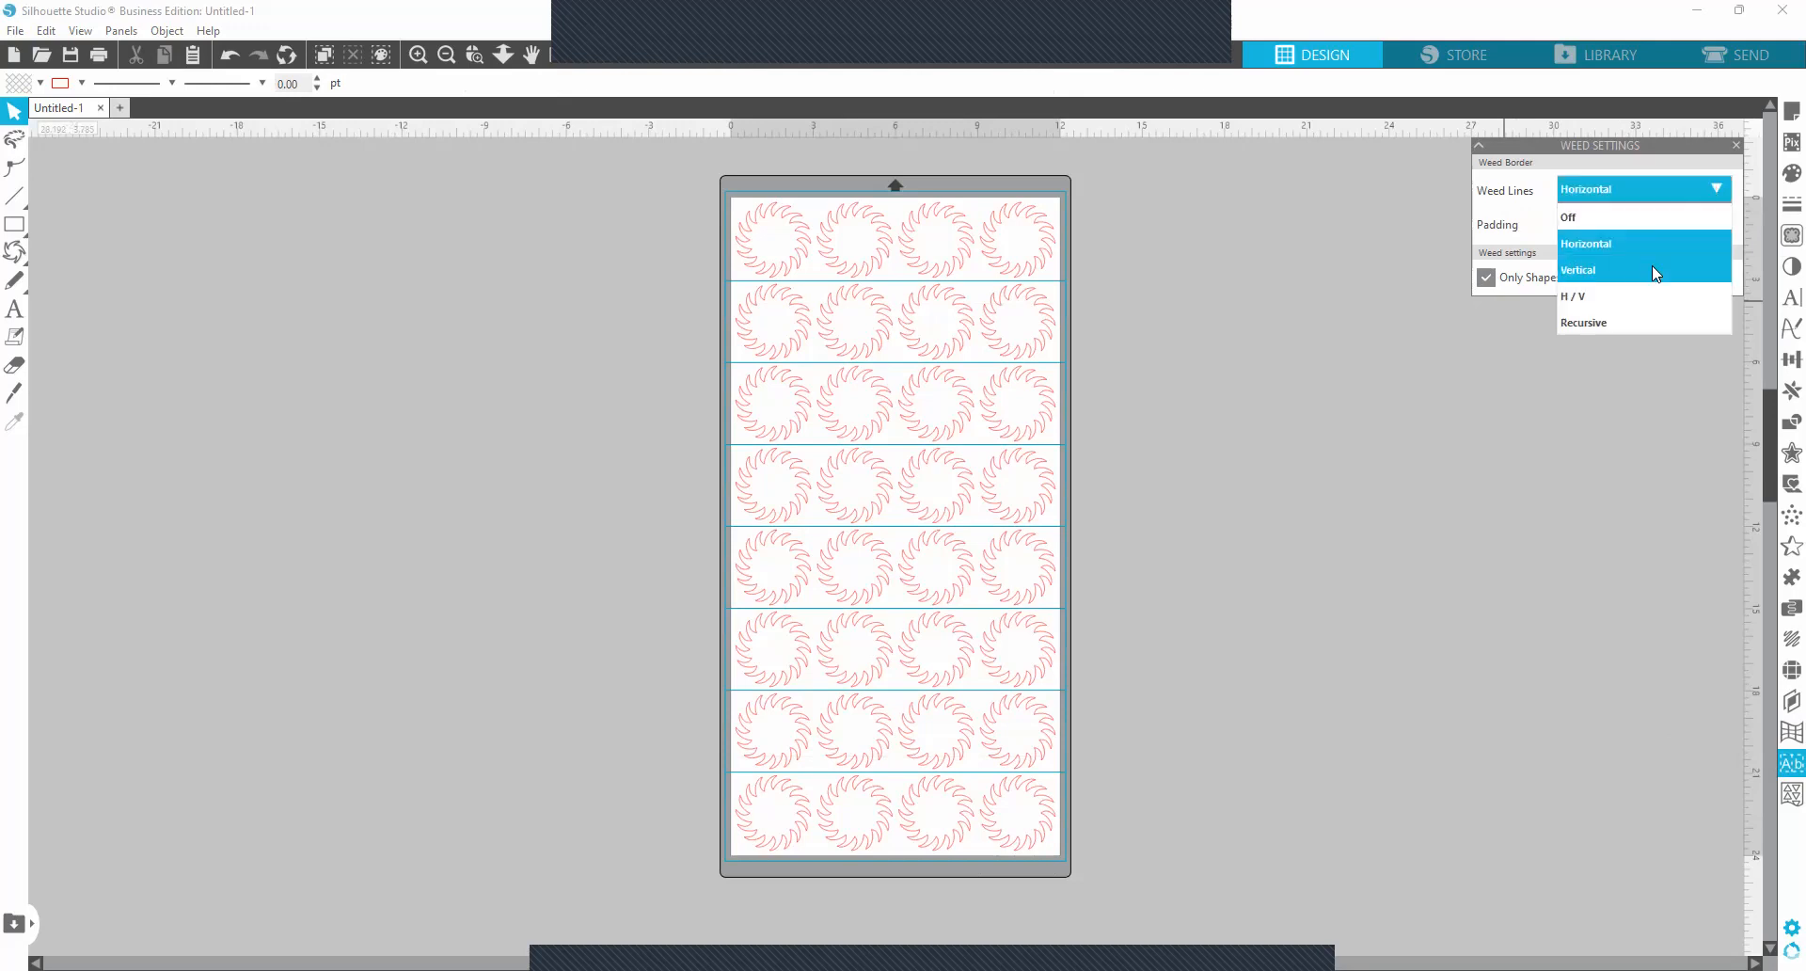
{"action": "left_click", "coordinate": [1651, 270]}
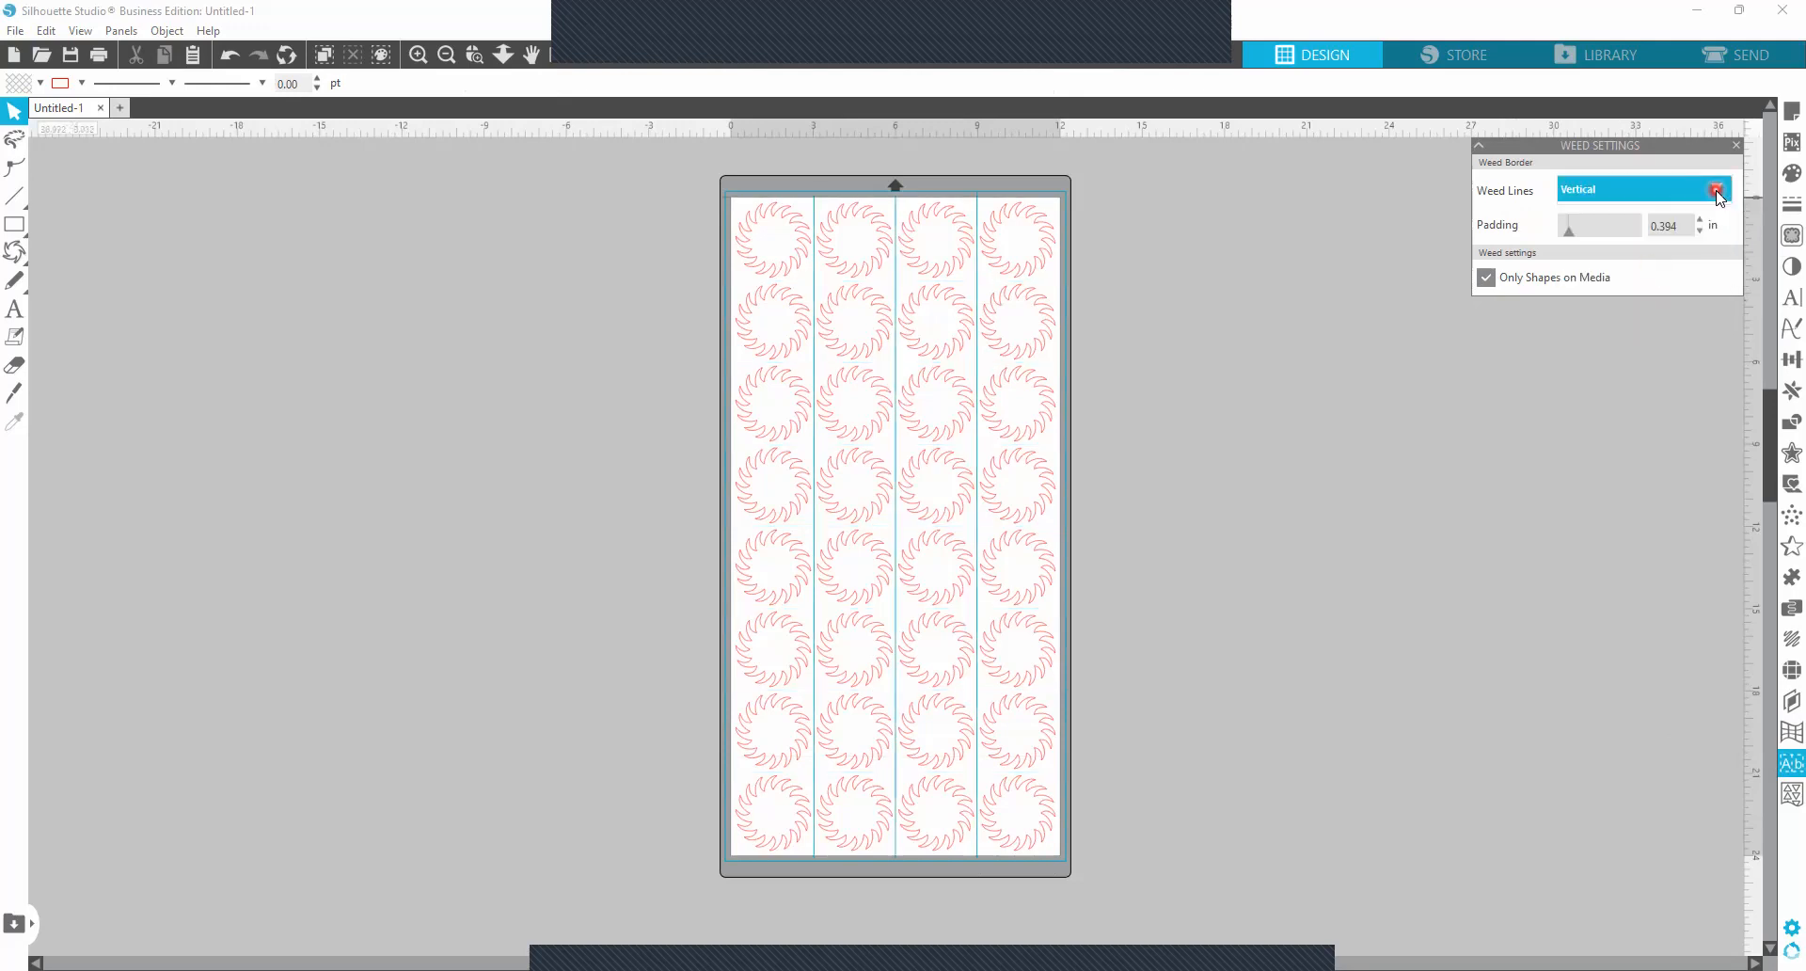
{"action": "left_click", "coordinate": [1715, 188]}
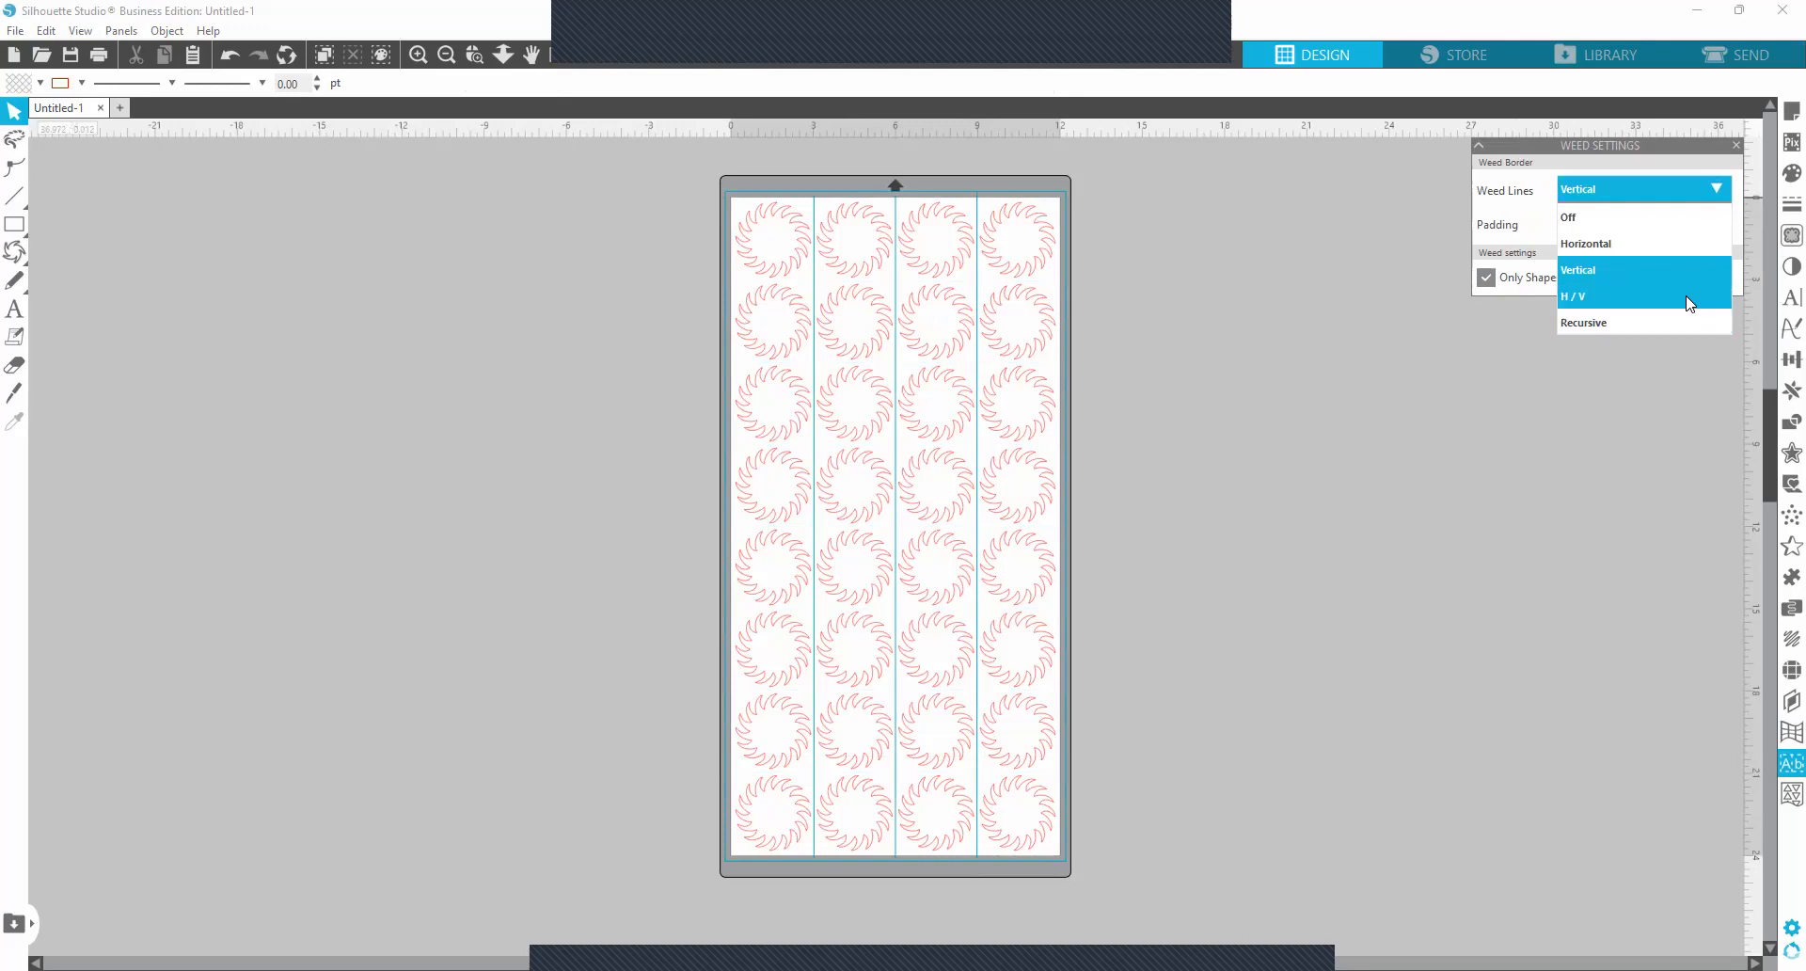
{"action": "left_click", "coordinate": [1690, 302]}
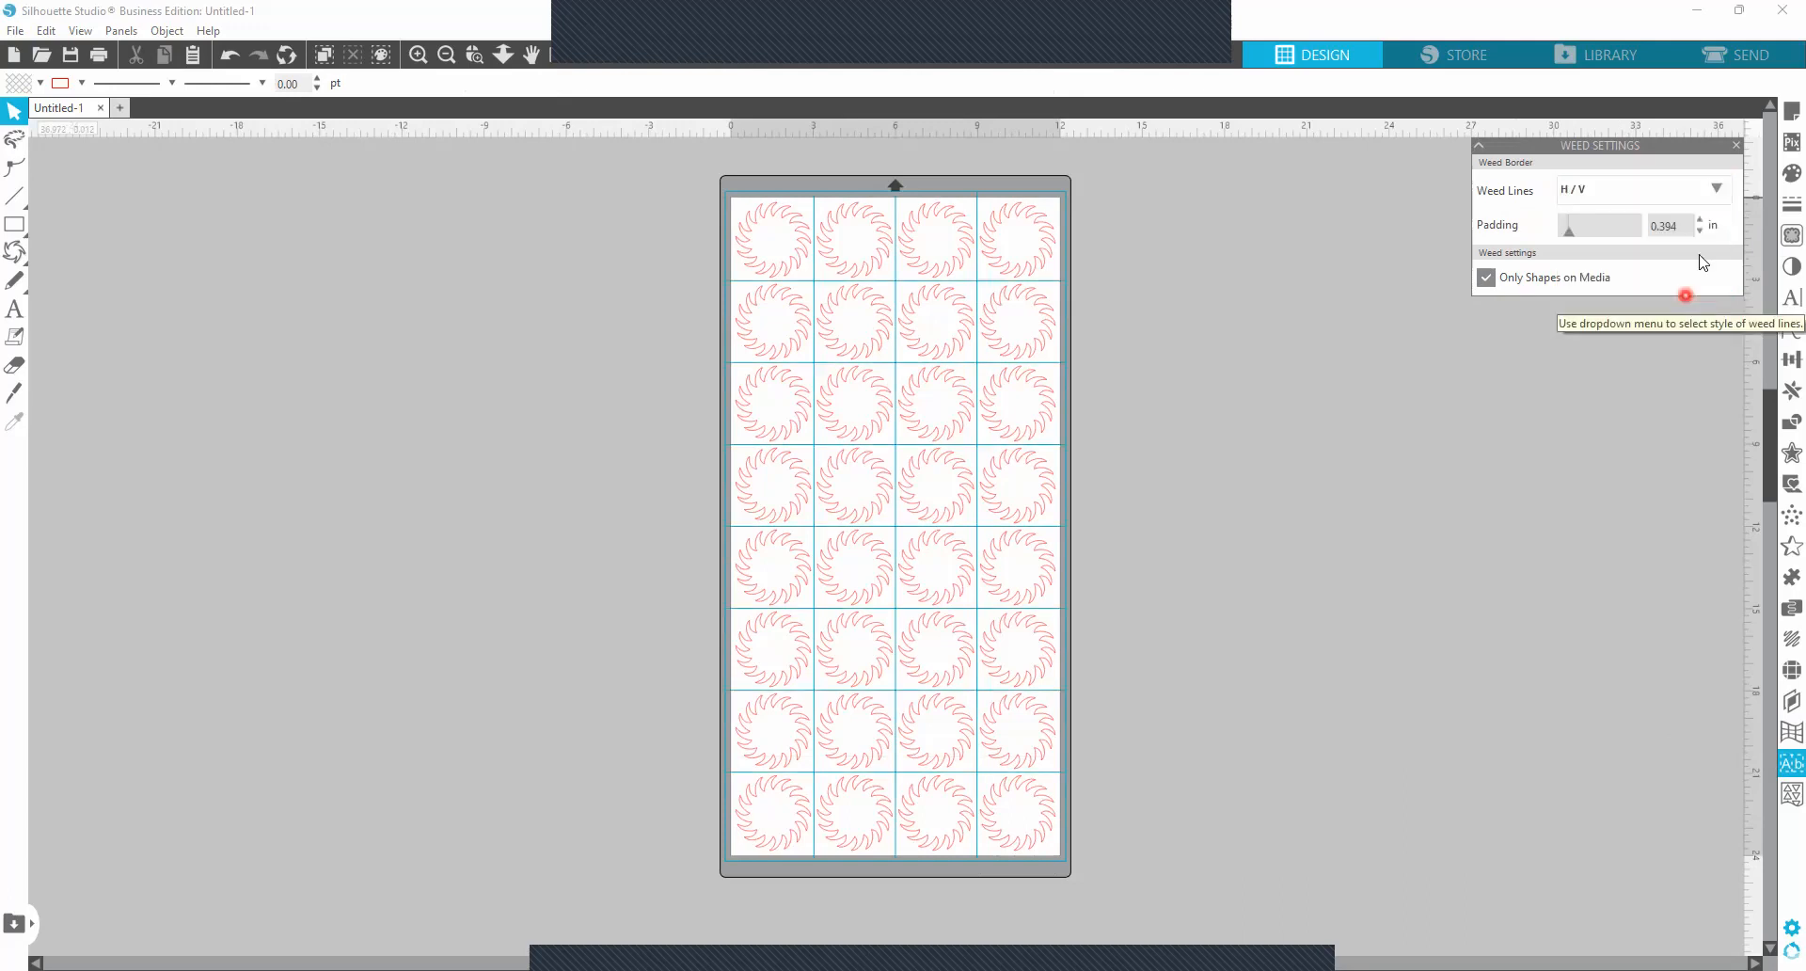
Set the weed line style for the ring grid to Recursive.
{"action": "left_click", "coordinate": [1722, 190]}
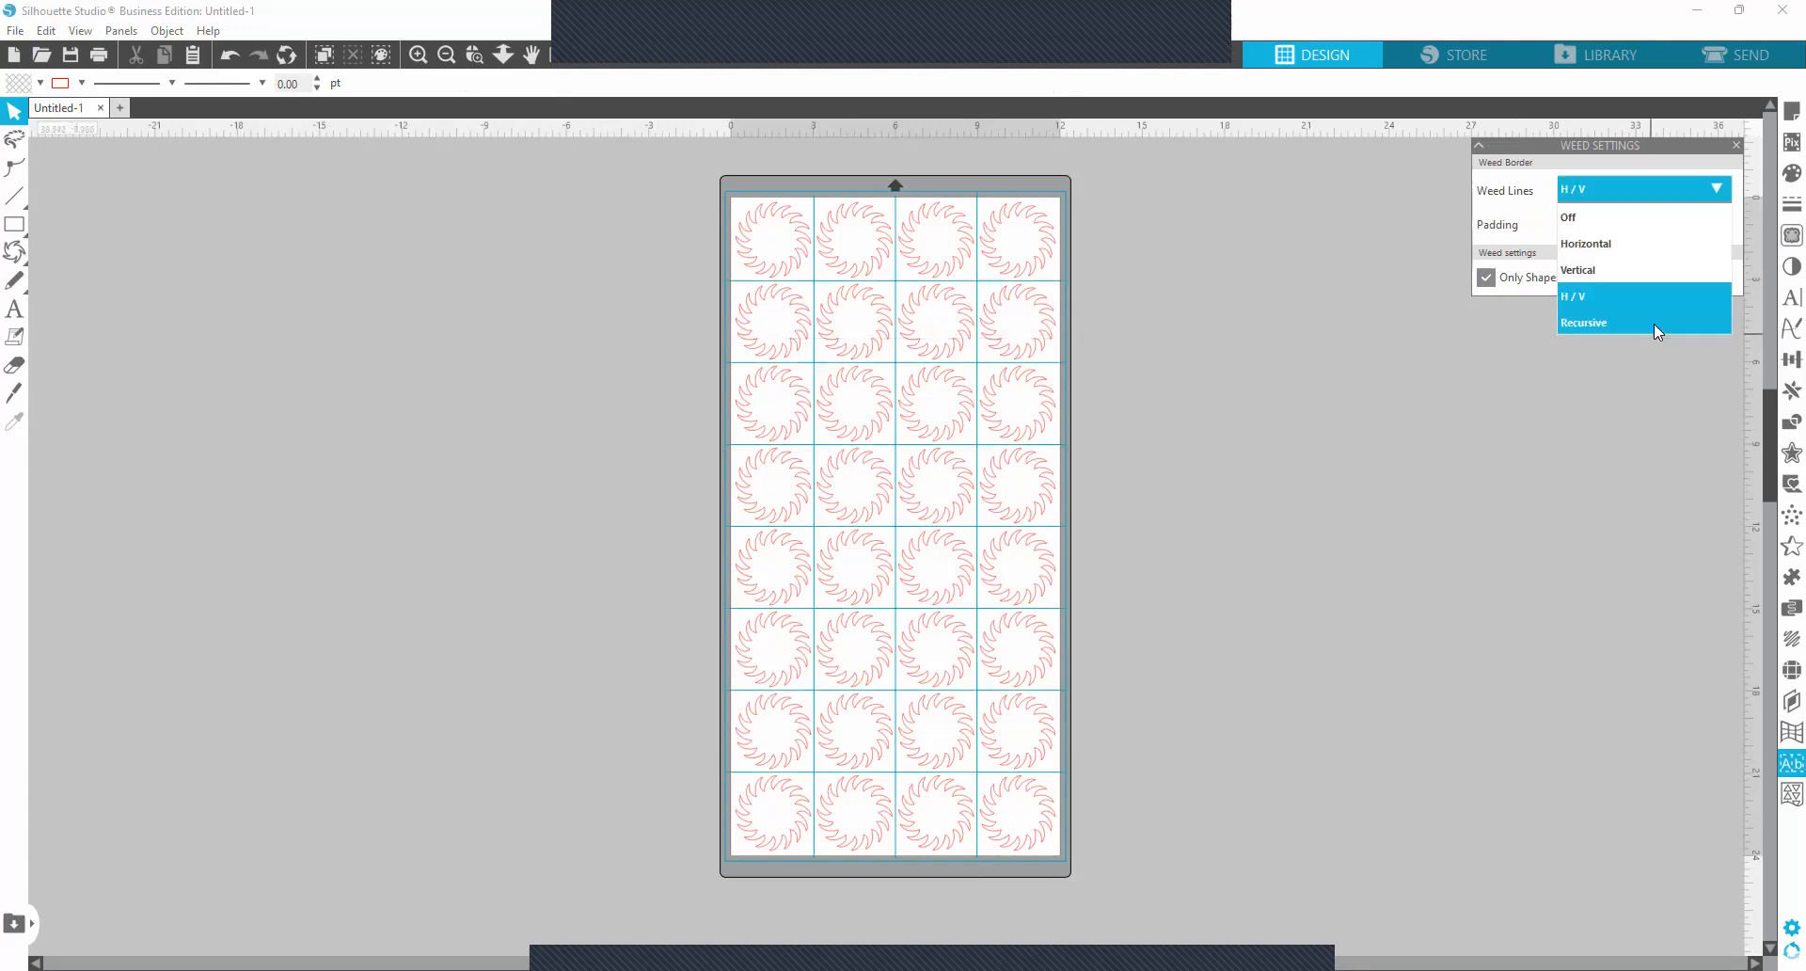
{"action": "left_click", "coordinate": [1654, 323]}
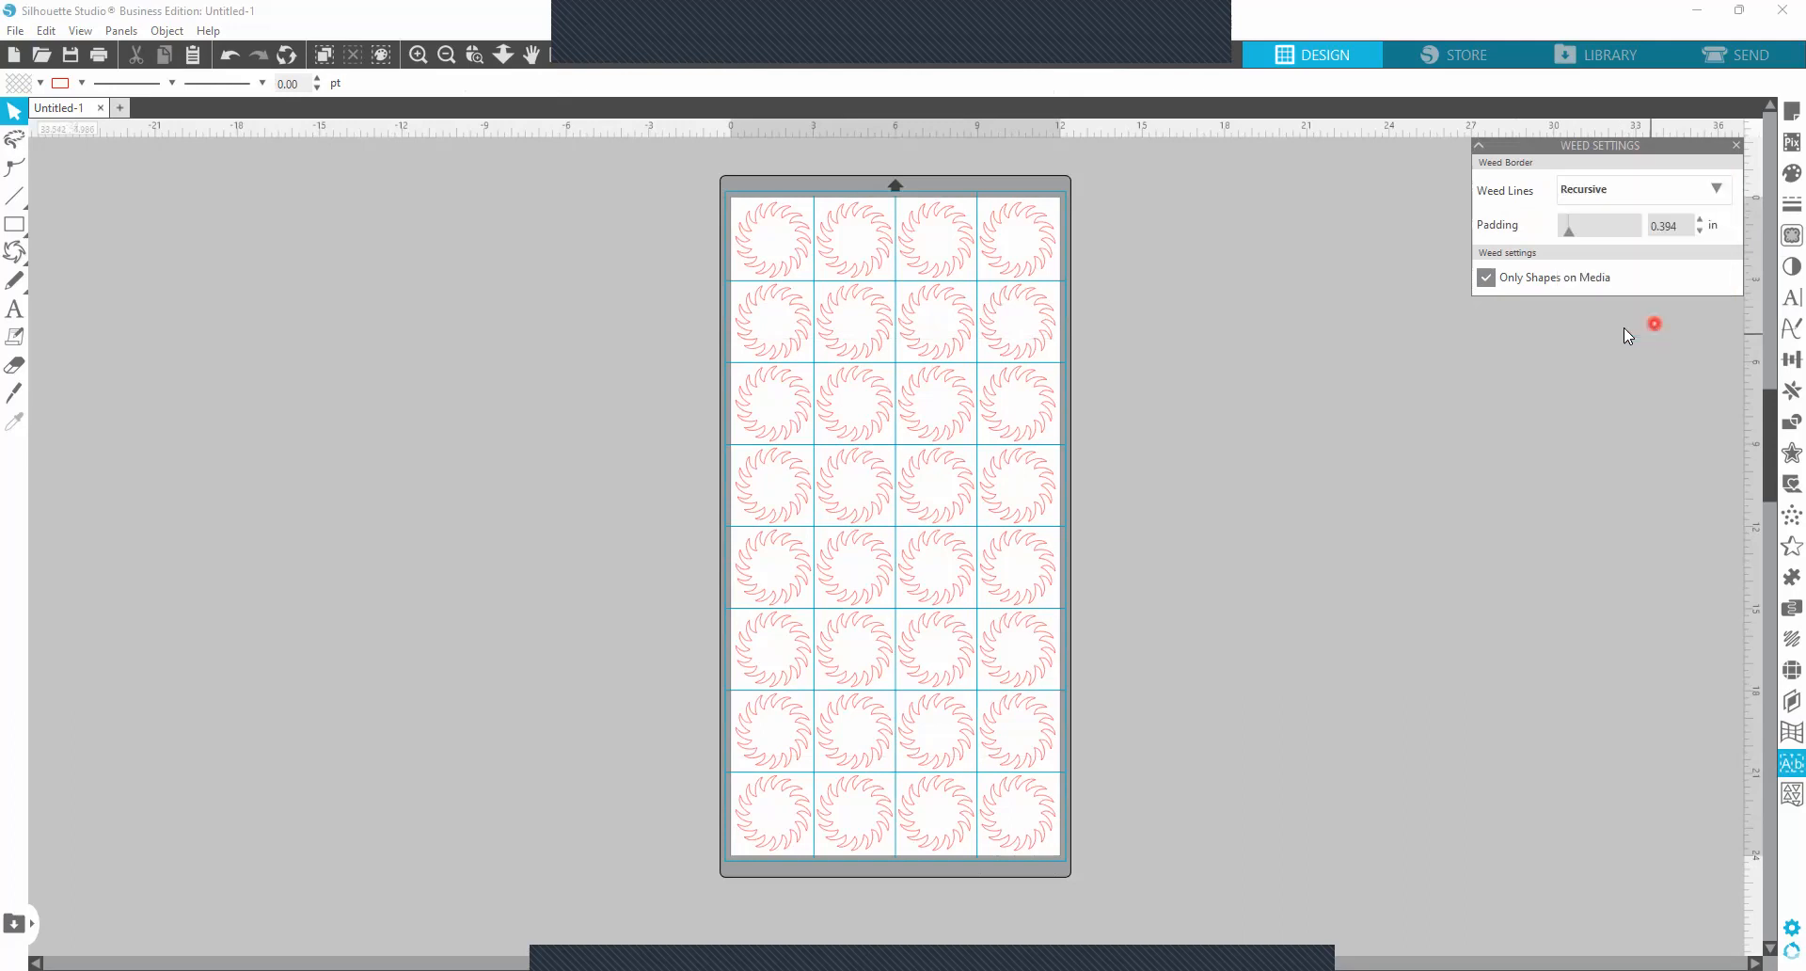
Draw a larger spiked ring beside the page.
{"action": "left_click_drag", "start_coordinate": [392, 257], "coordinate": [34, 212]}
{"action": "left_click", "coordinate": [17, 254]}
{"action": "left_click", "coordinate": [127, 307]}
{"action": "mouse_move", "coordinate": [271, 230]}
{"action": "left_mouse_down"}
{"action": "mouse_move", "coordinate": [439, 363]}
{"action": "mouse_move", "coordinate": [294, 289]}
{"action": "mouse_move", "coordinate": [326, 230]}
{"action": "mouse_move", "coordinate": [601, 499]}
{"action": "mouse_move", "coordinate": [943, 534]}
{"action": "mouse_move", "coordinate": [885, 363]}
{"action": "mouse_move", "coordinate": [841, 374]}
{"action": "mouse_move", "coordinate": [1080, 397]}
{"action": "mouse_move", "coordinate": [1434, 493]}
{"action": "left_mouse_up"}
Move the whole grid of small rings off the page and place the larger ring on the page.
{"action": "left_click_drag", "start_coordinate": [716, 161], "coordinate": [1166, 926]}
{"action": "left_click_drag", "start_coordinate": [984, 451], "coordinate": [217, 408]}
{"action": "left_click_drag", "start_coordinate": [1335, 450], "coordinate": [790, 346]}
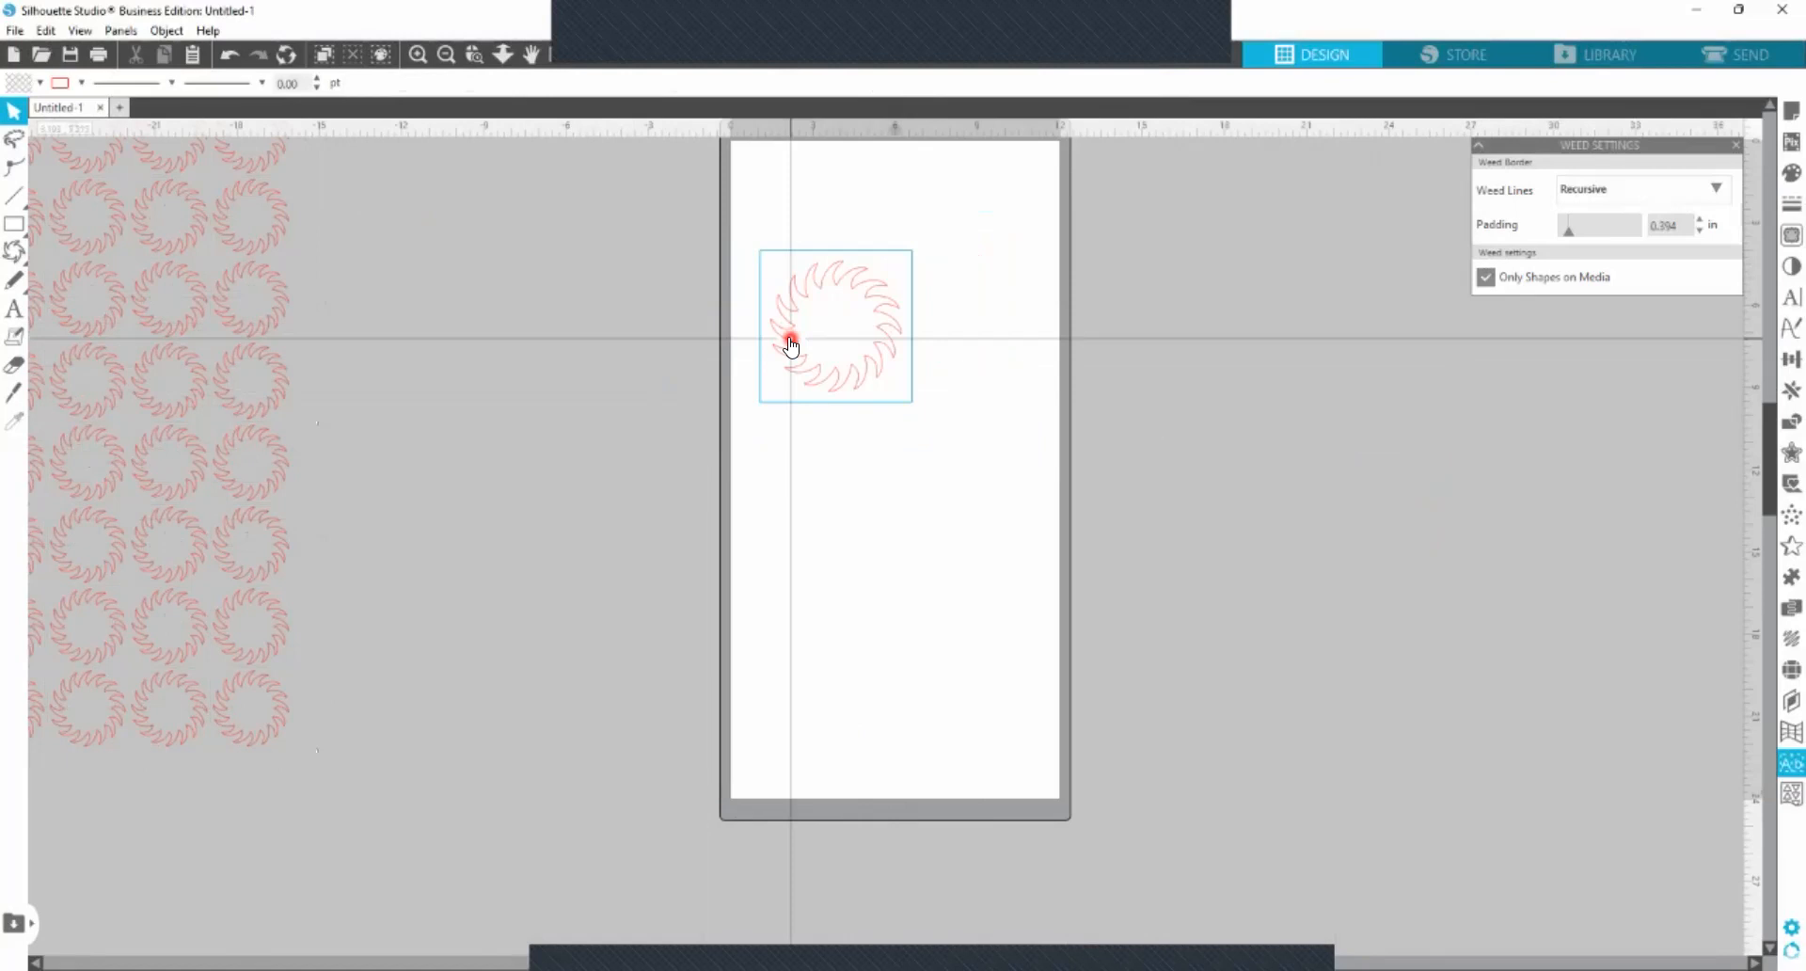
Move the larger ring off the page, and turn Only Shapes on Media off and back on.
{"action": "left_click_drag", "start_coordinate": [790, 346], "coordinate": [1221, 359]}
{"action": "left_click", "coordinate": [1485, 278]}
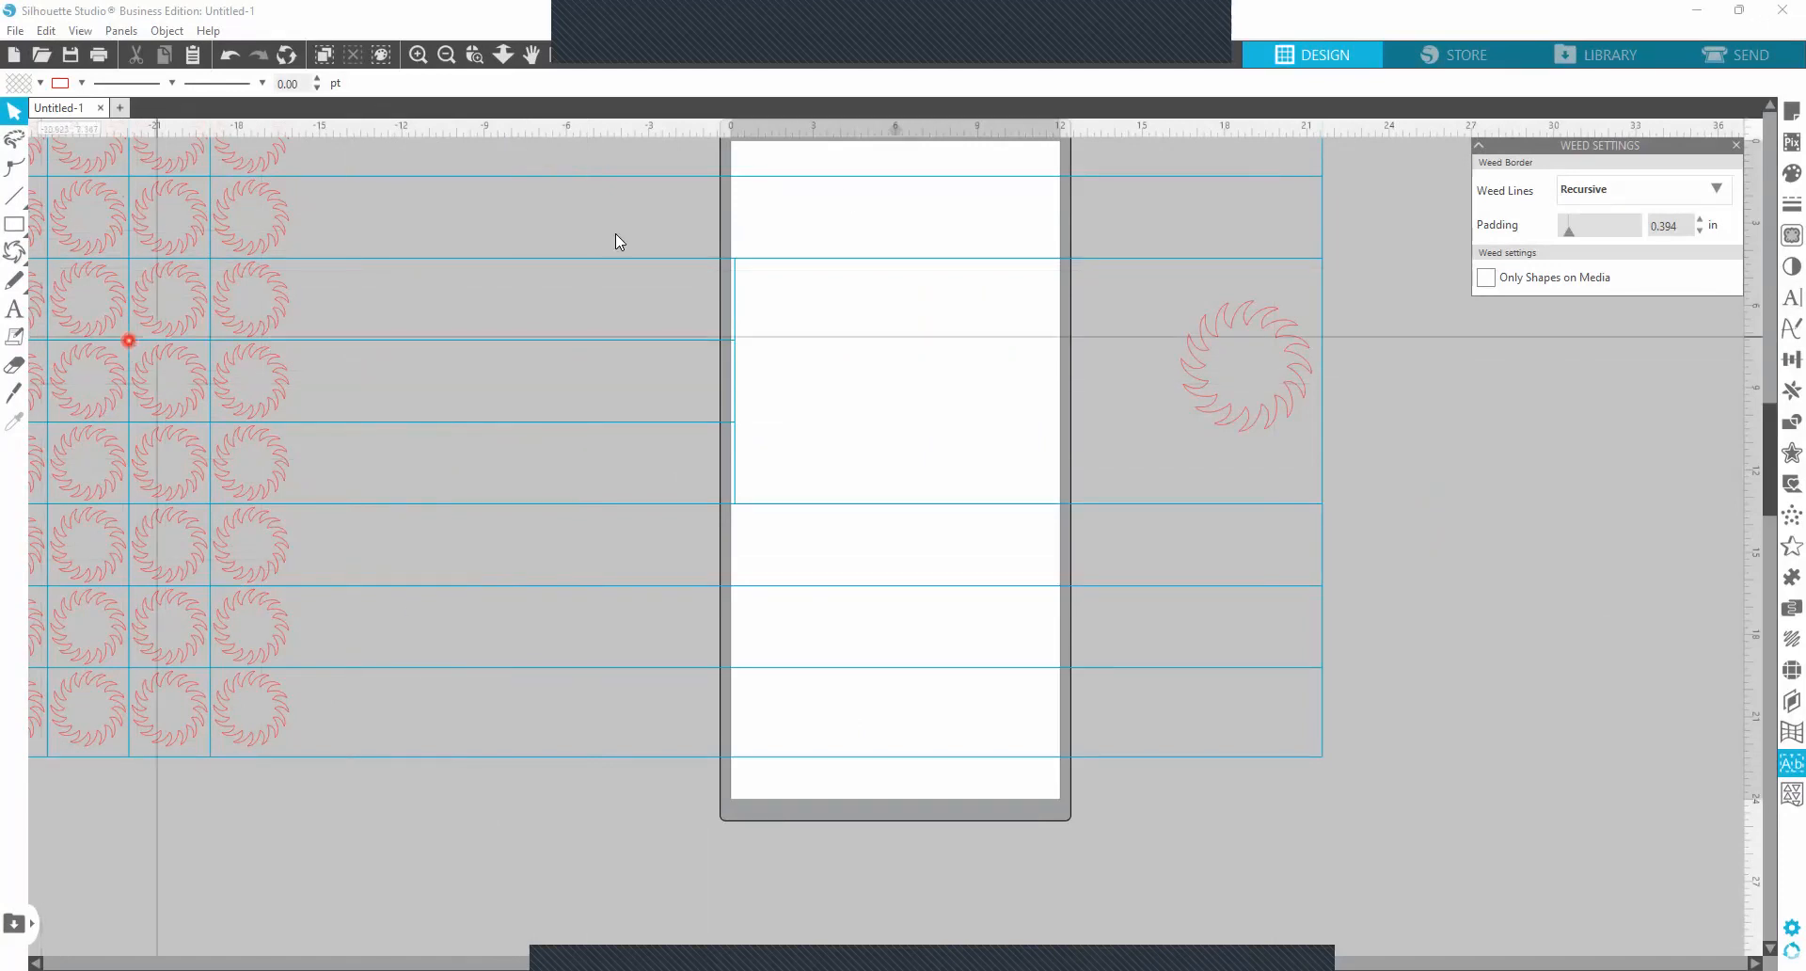
{"action": "left_click", "coordinate": [1486, 278]}
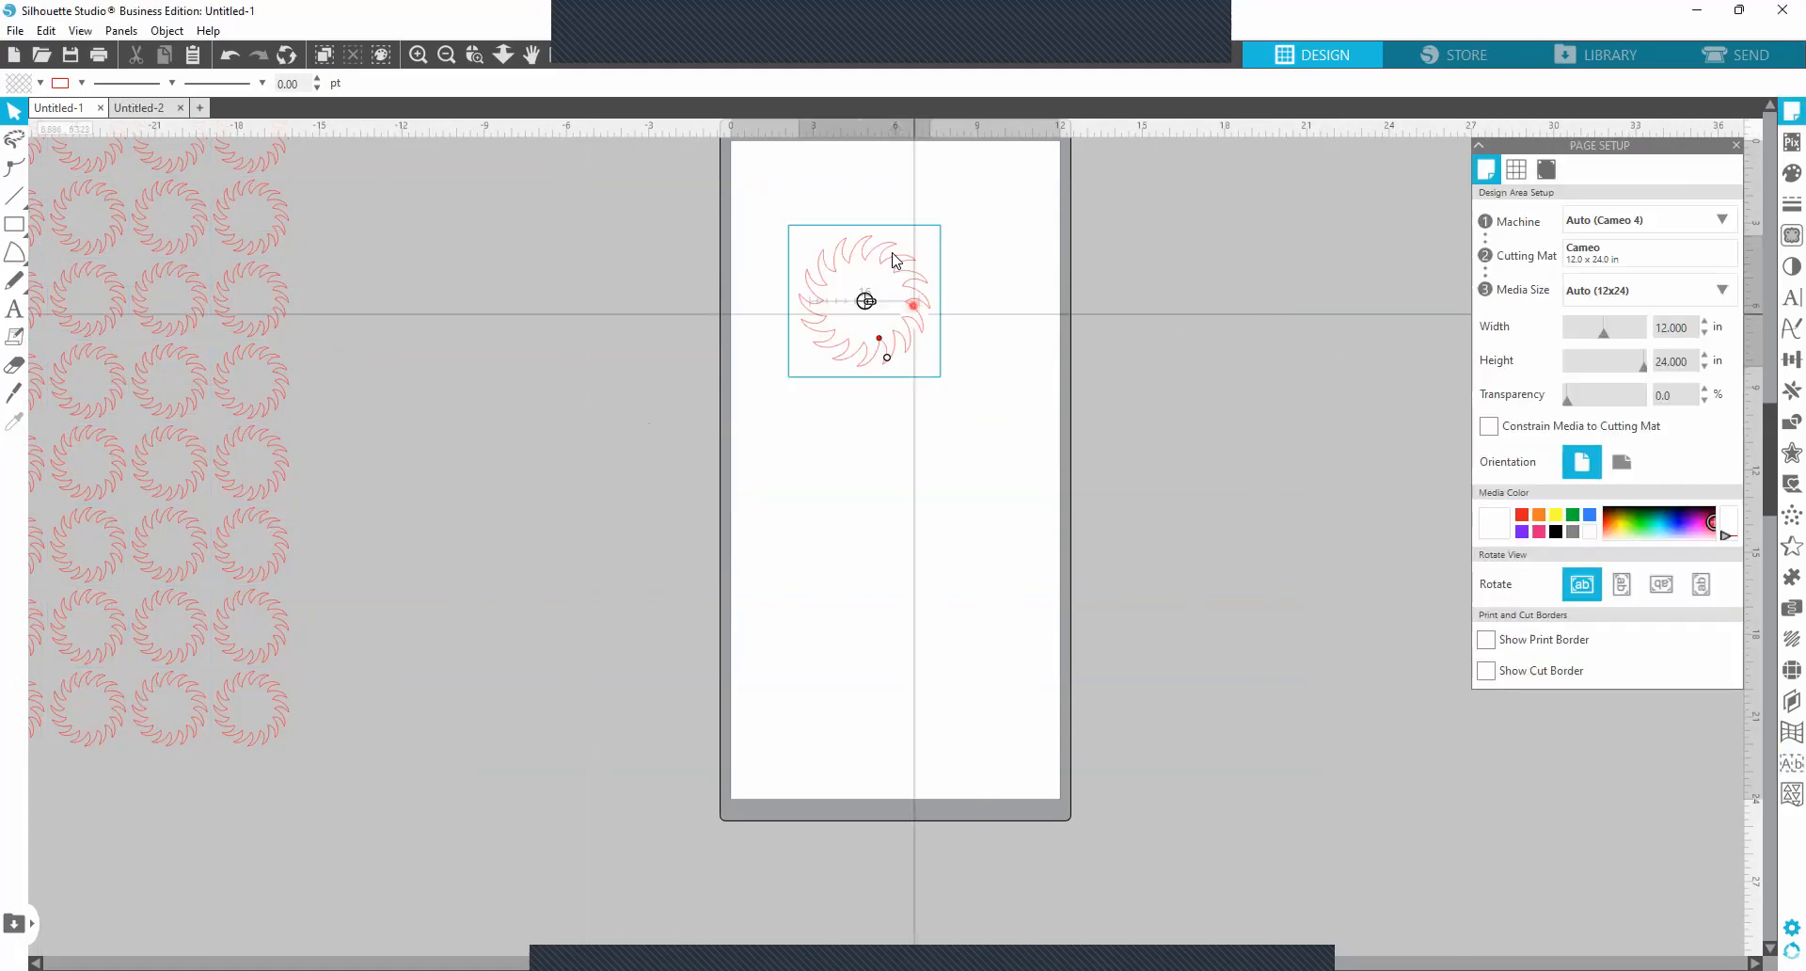
Draw a five-pointed star about 4.5 by 4.6 in on the page below the larger ring.
{"action": "left_click", "coordinate": [14, 252]}
{"action": "left_click_drag", "start_coordinate": [887, 450], "coordinate": [954, 515]}
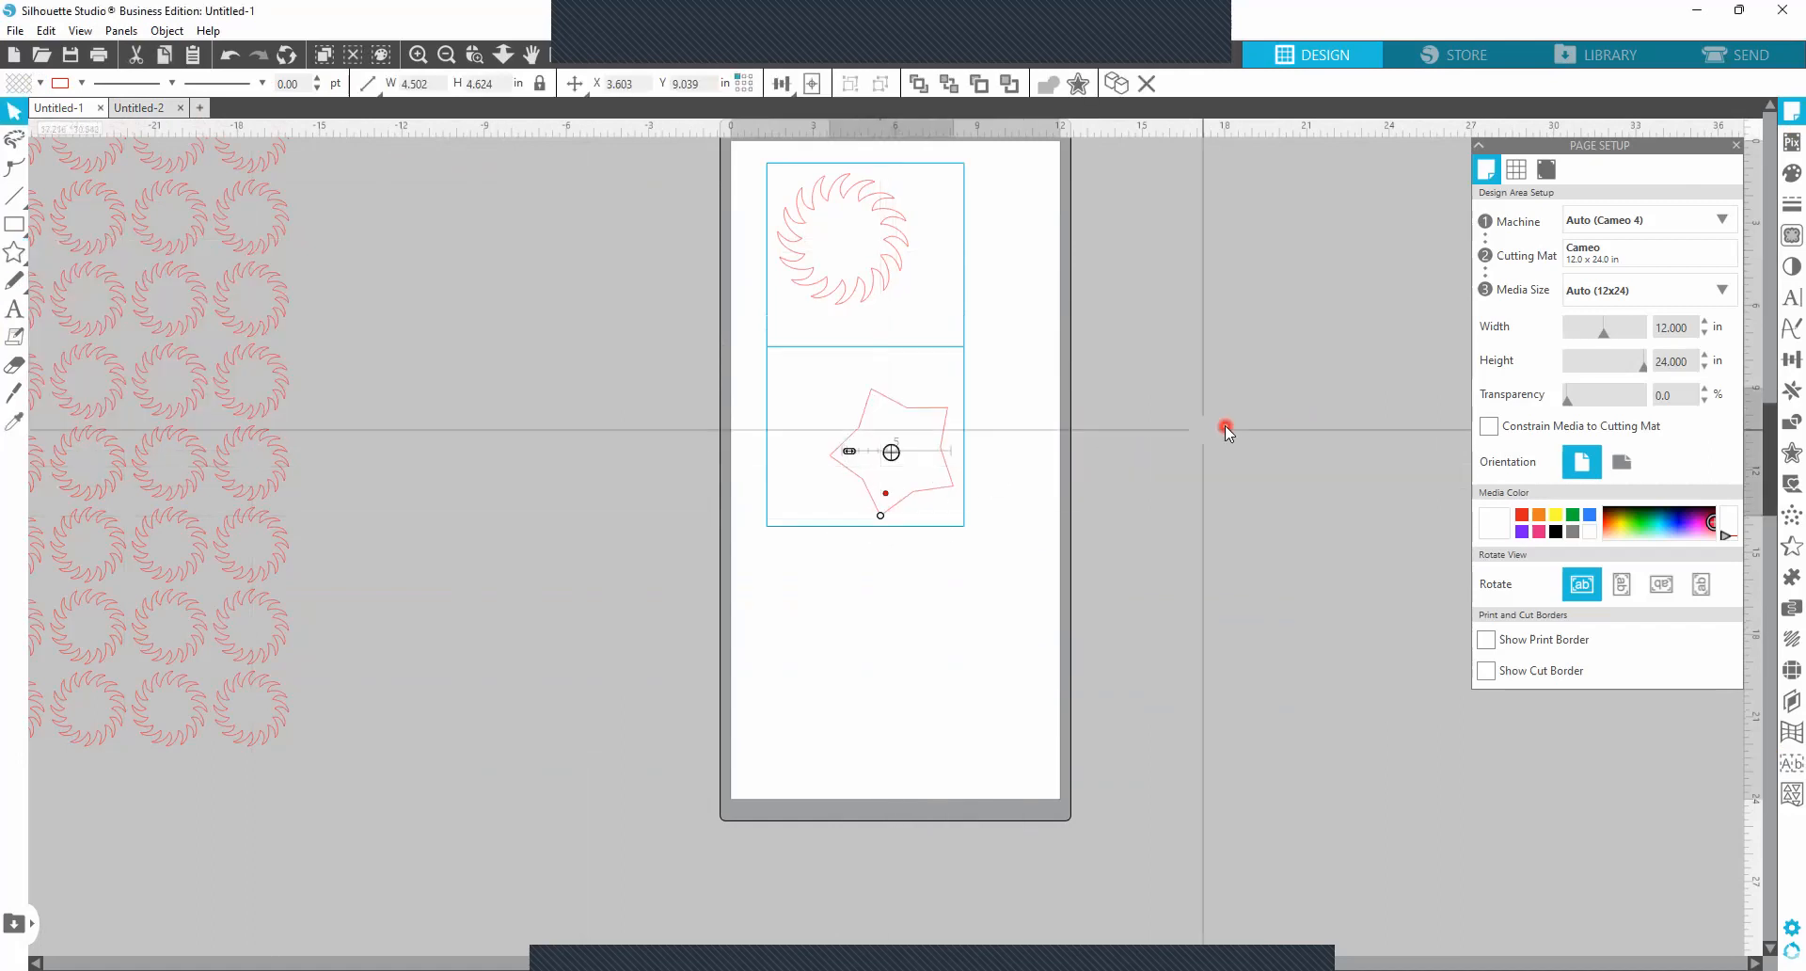